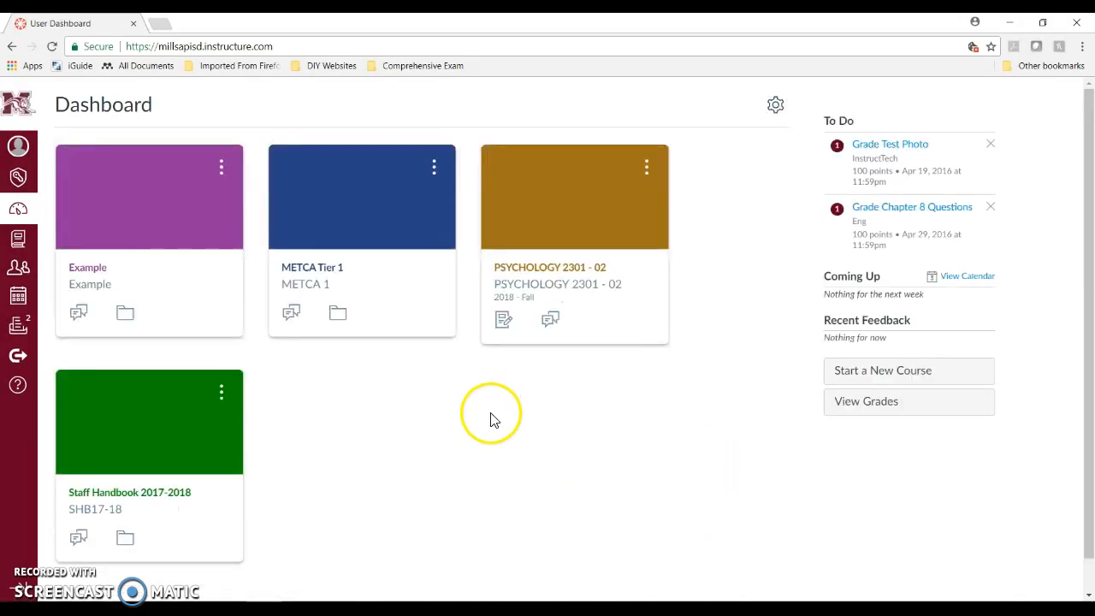
Step: In the Staff Handbook 2017-2018 course, add a new quiz named "Test" to the Staff Handbook 2017-2018 module
click(181, 446)
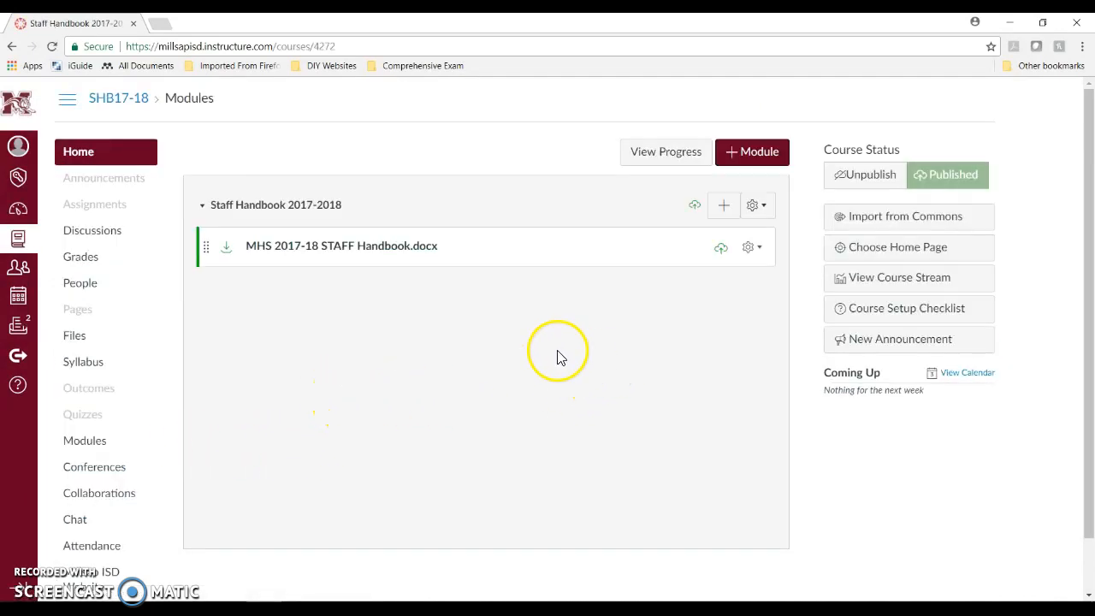
click(723, 210)
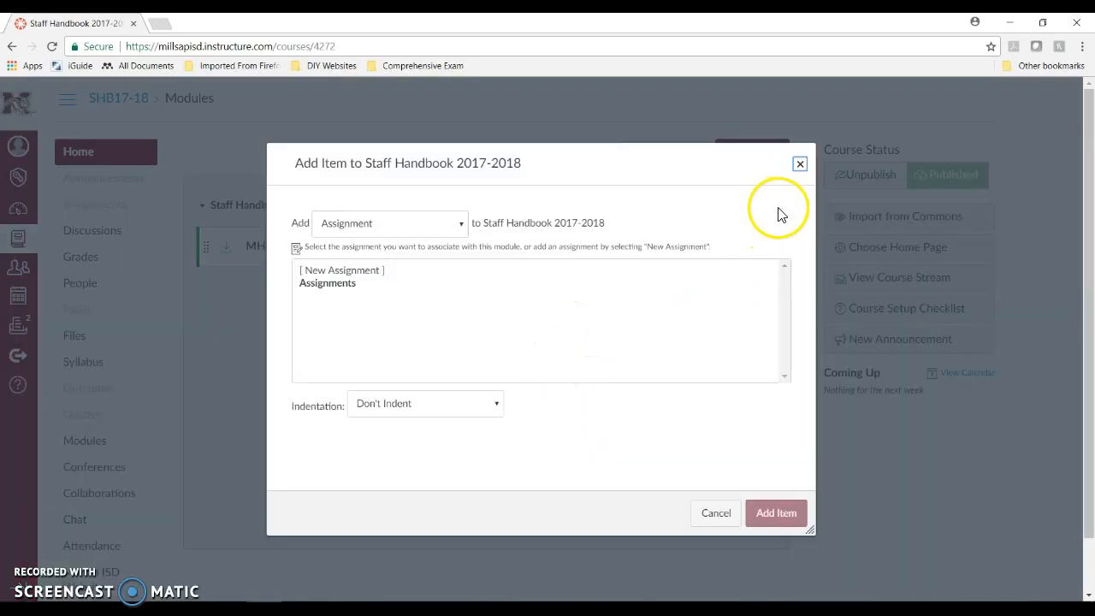
click(460, 228)
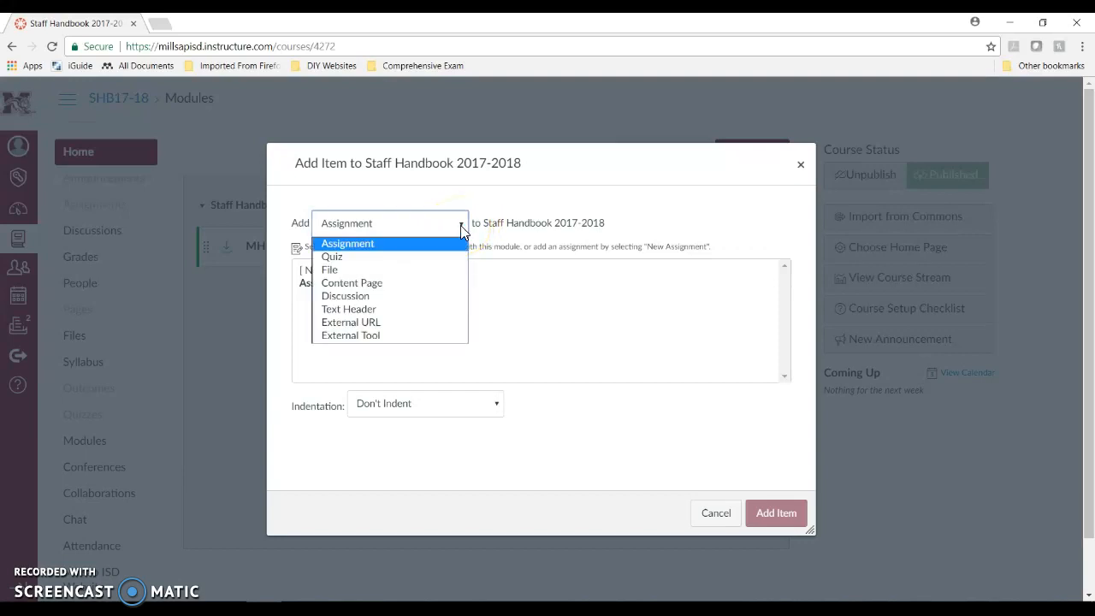
click(344, 259)
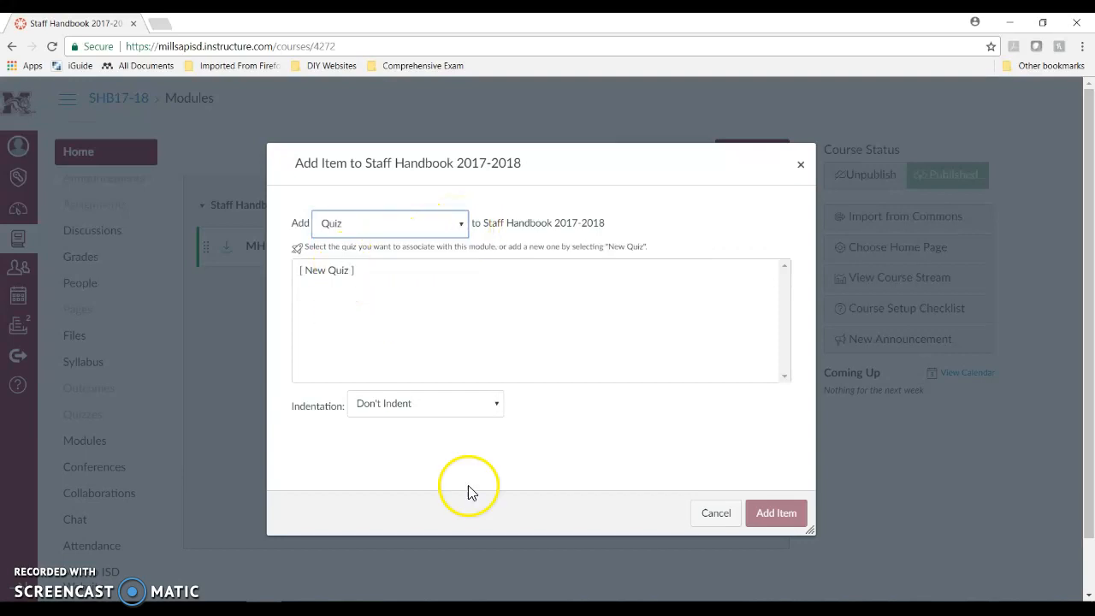
click(344, 312)
click(330, 270)
click(379, 411)
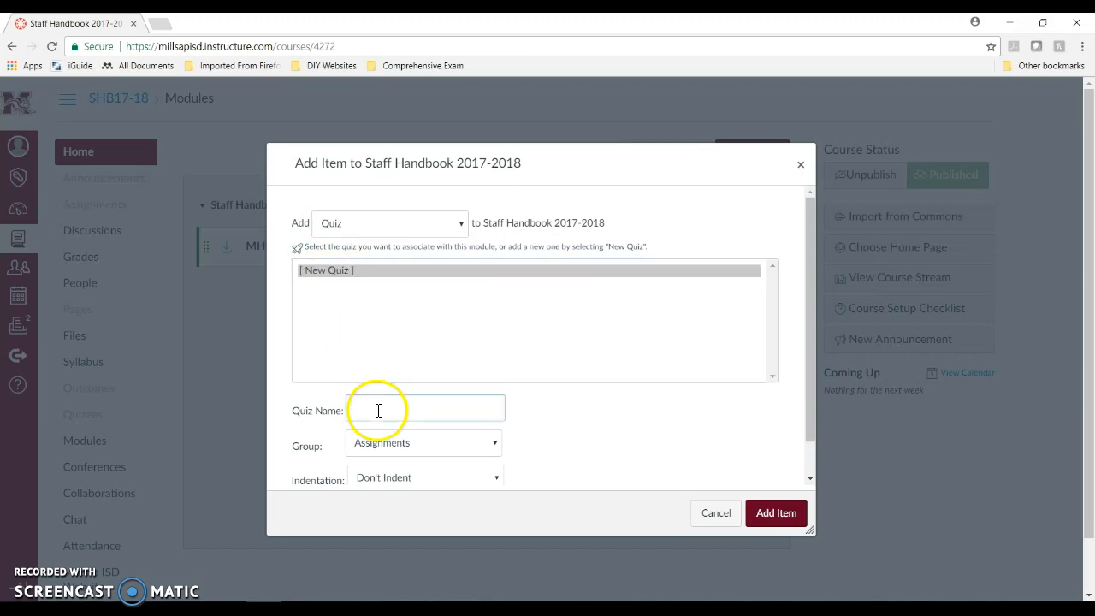
text(Test)
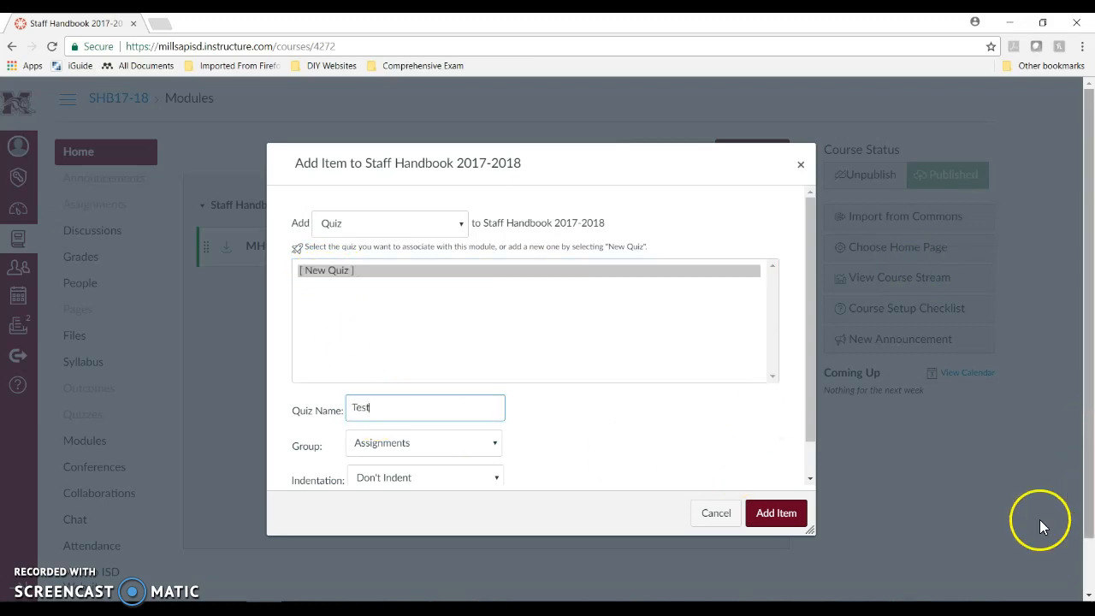
click(774, 515)
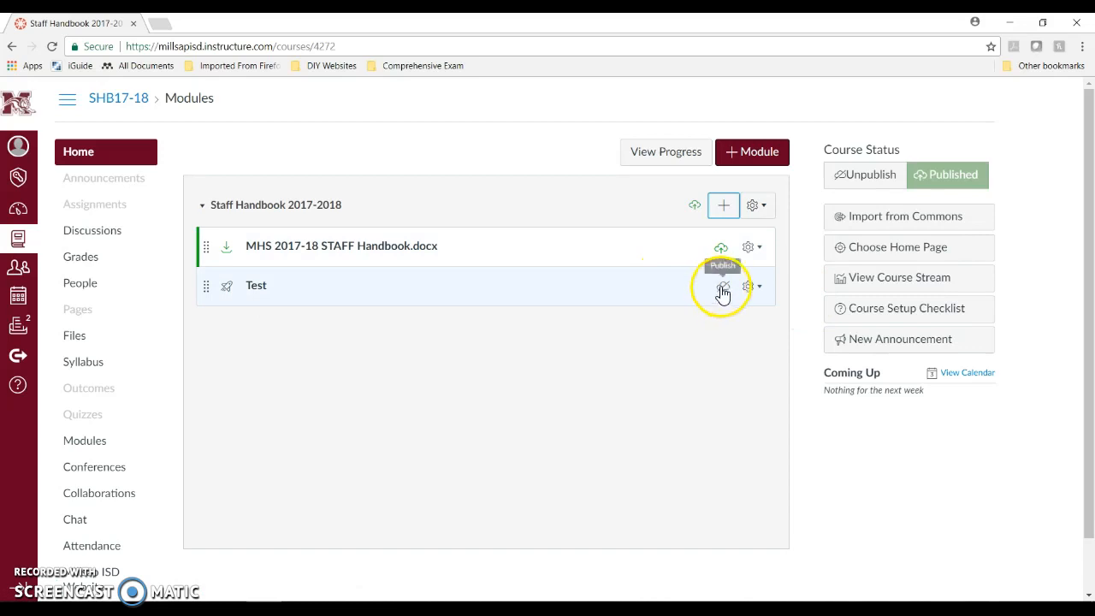
Step: Open the Test quiz for editing and place the cursor in its instructions
click(255, 287)
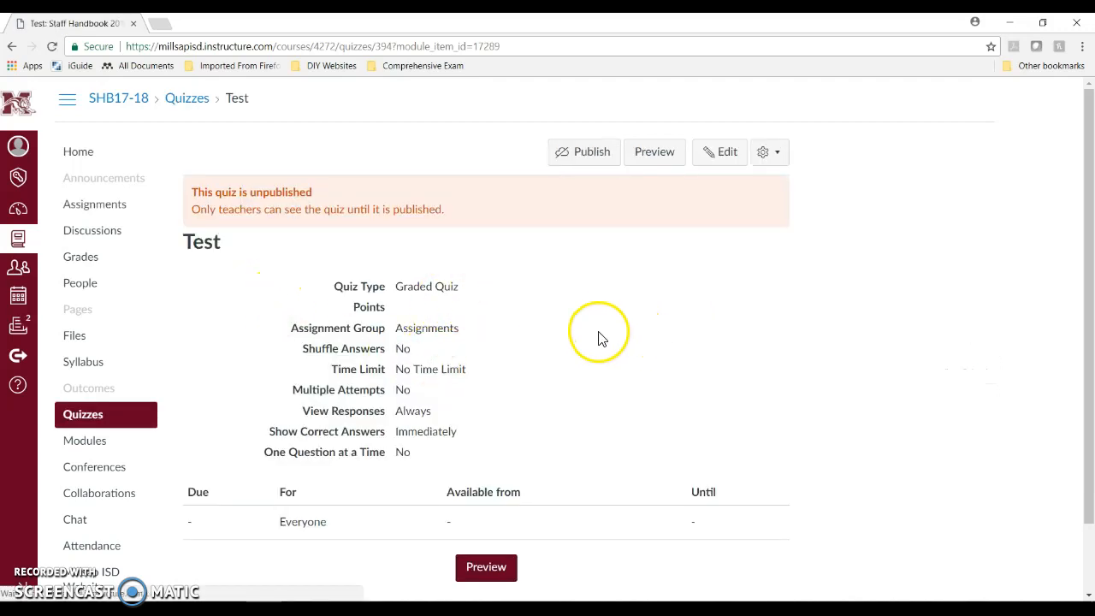
click(723, 154)
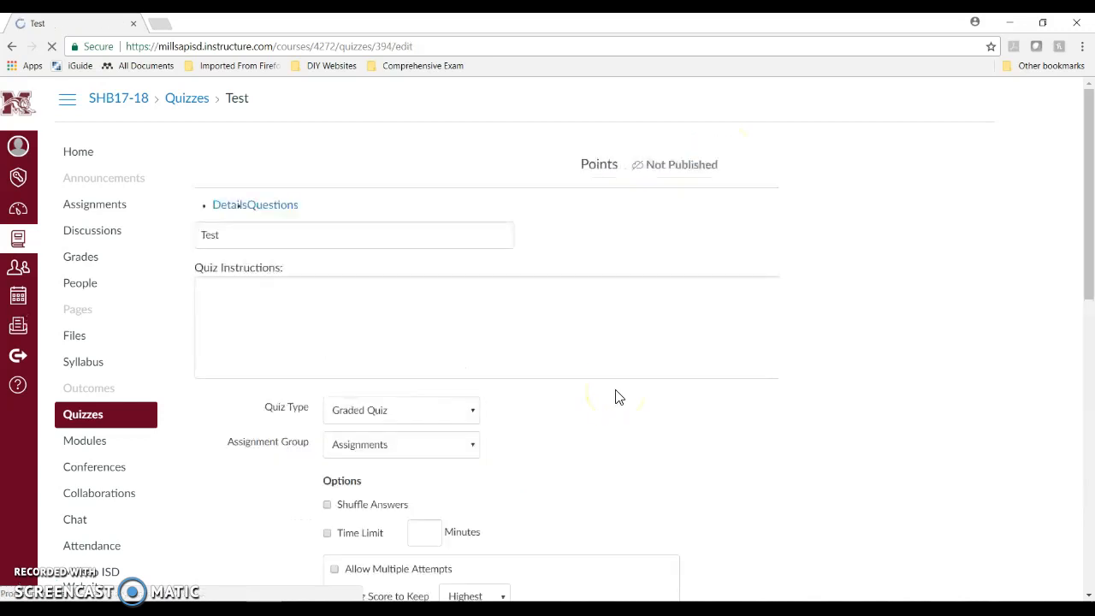
scroll(342, 288, down, 1)
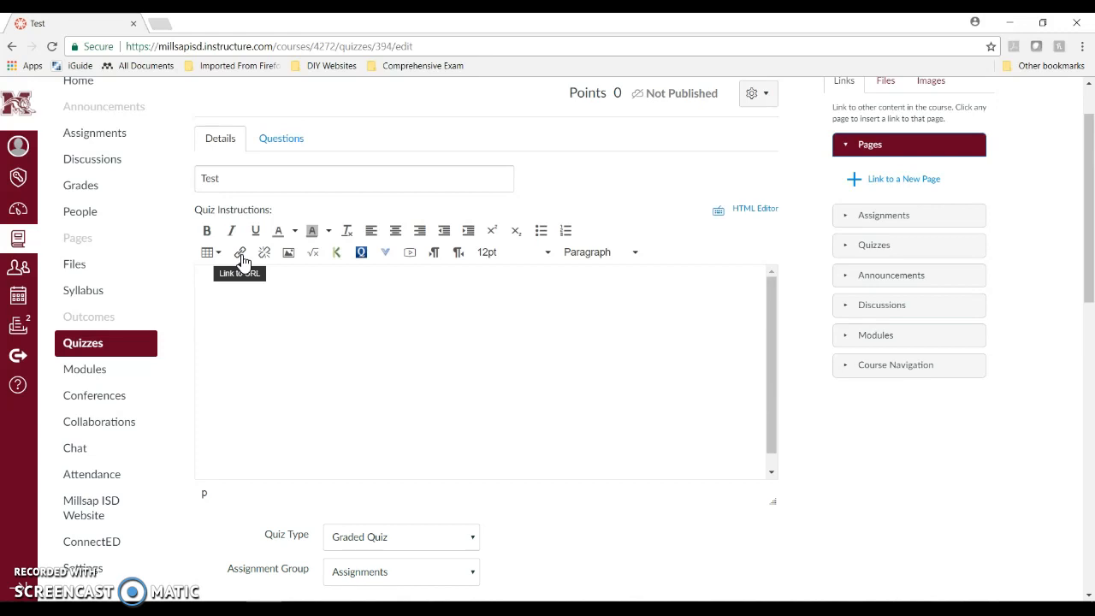
click(345, 299)
click(385, 307)
Step: Try out allowing multiple attempts on the quiz, with the highest score kept and a limit on allowed attempts
scroll(385, 312, down, 2)
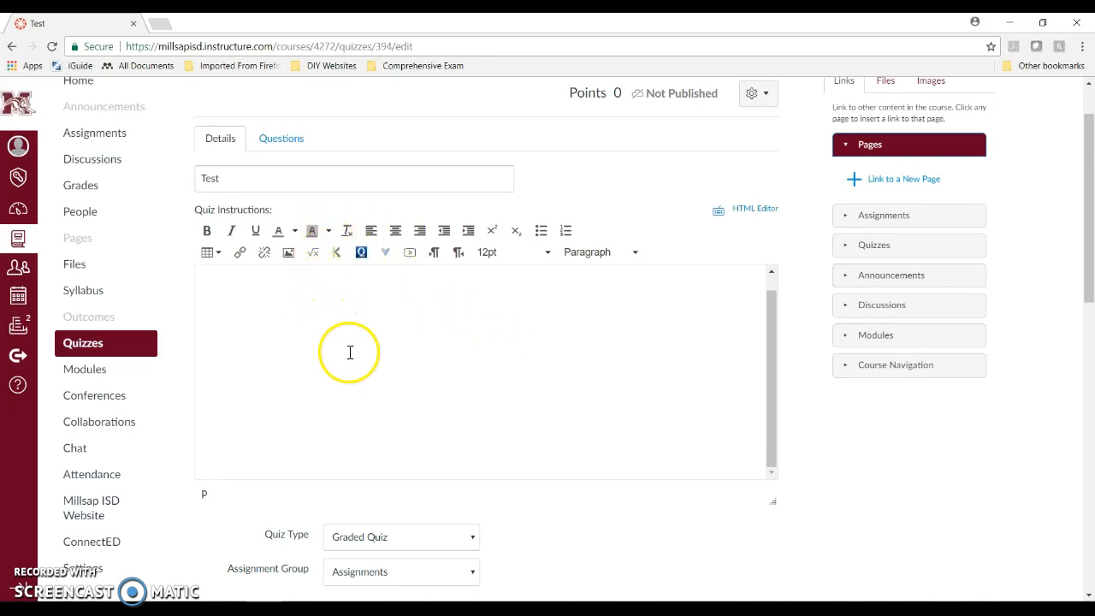
scroll(427, 369, down, 1)
scroll(427, 370, down, 3)
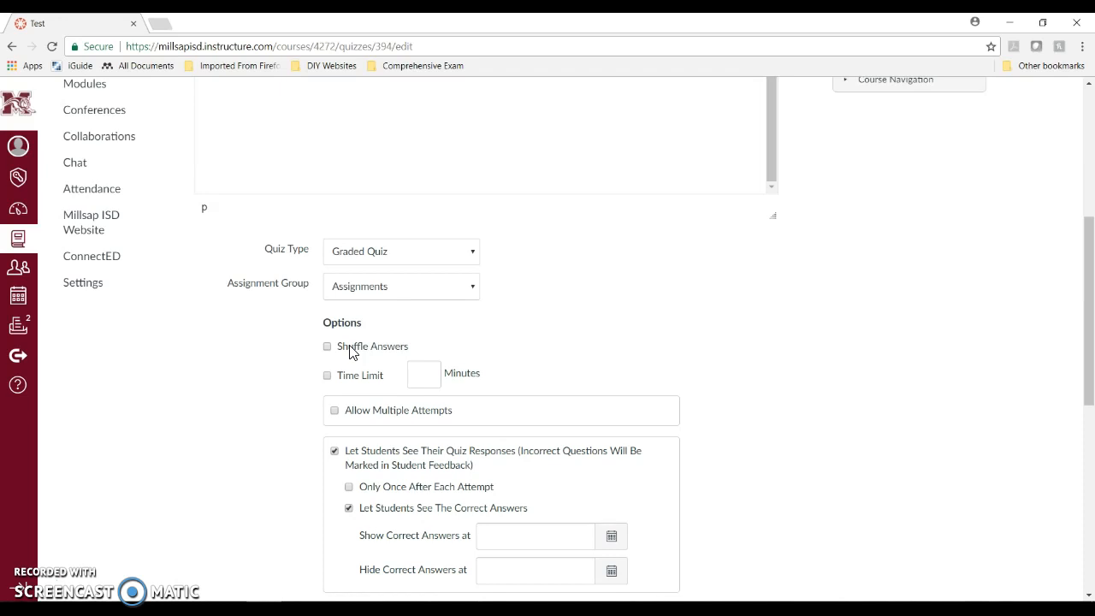
click(368, 378)
click(335, 411)
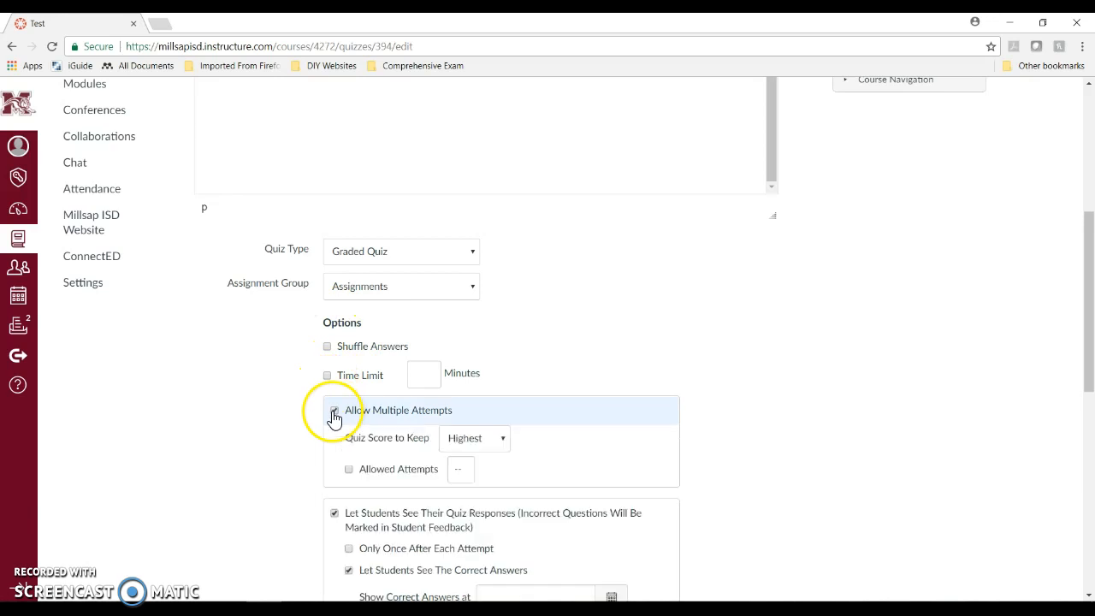
click(502, 441)
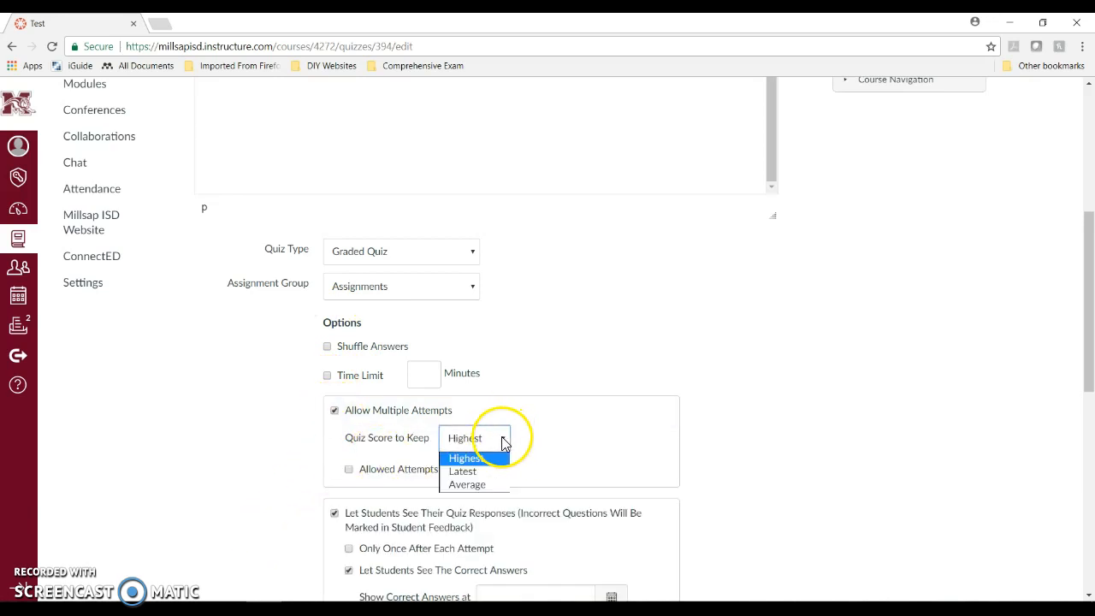
click(500, 440)
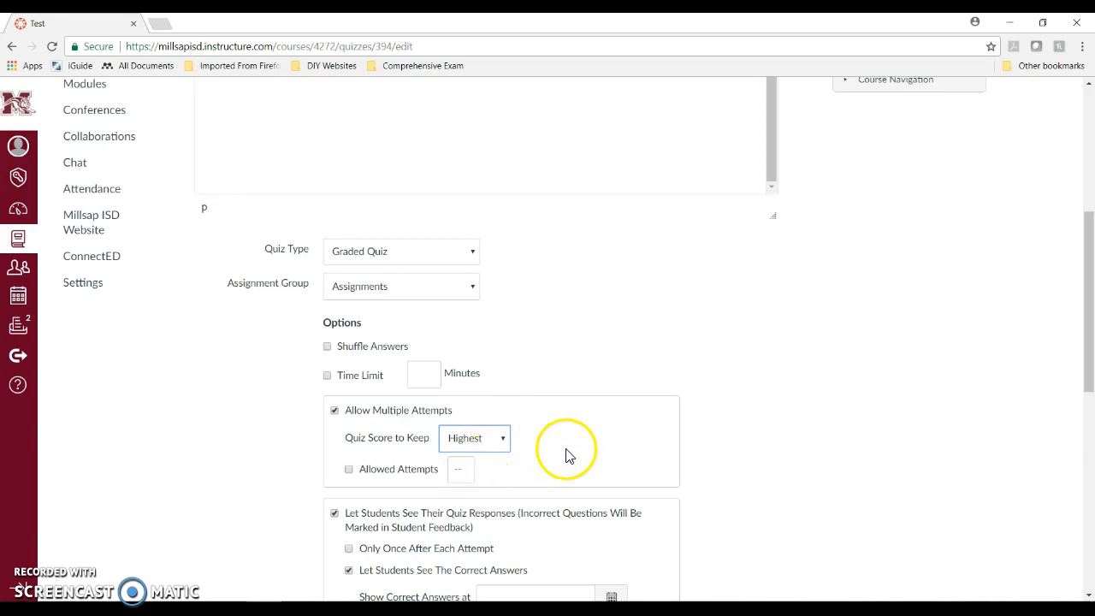
click(348, 469)
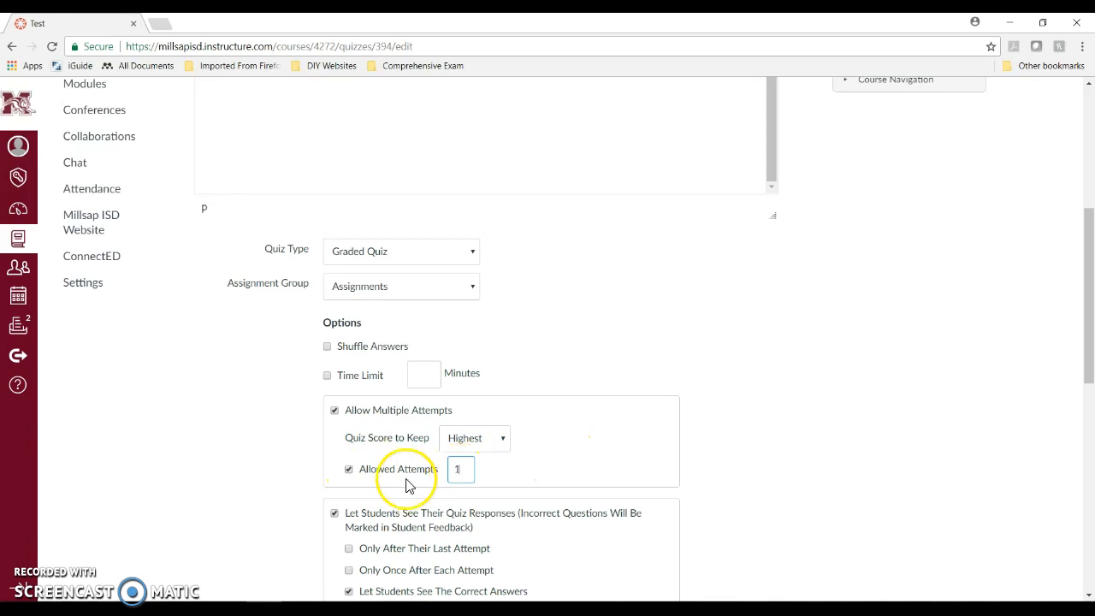
click(348, 469)
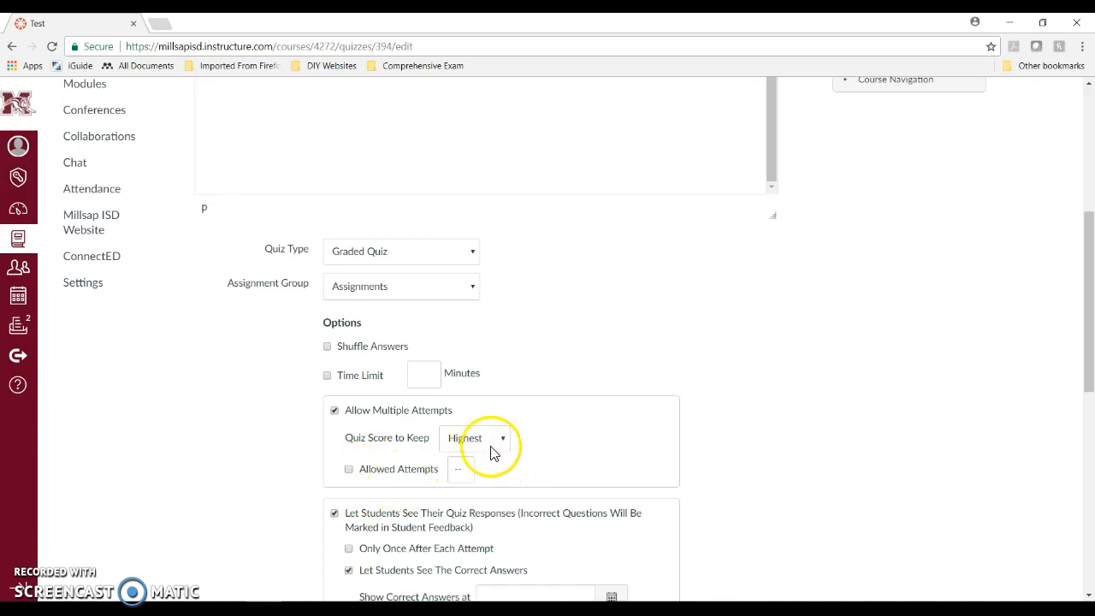
scroll(479, 440, down, 1)
click(334, 340)
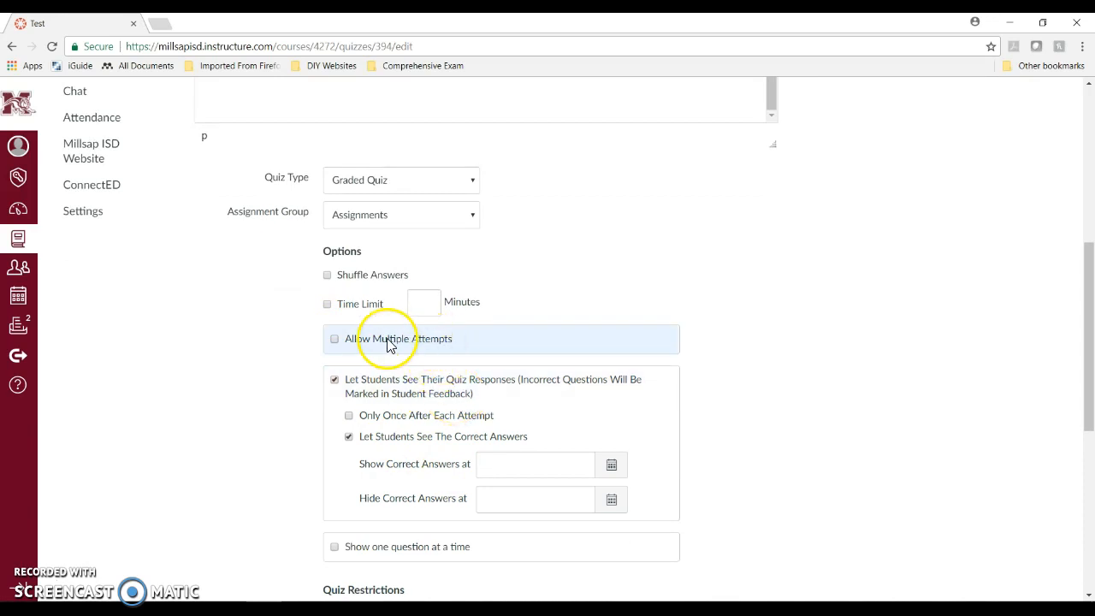
Step: Review the quiz's time limit, student response visibility, one-question-at-a-time and restriction options
click(425, 303)
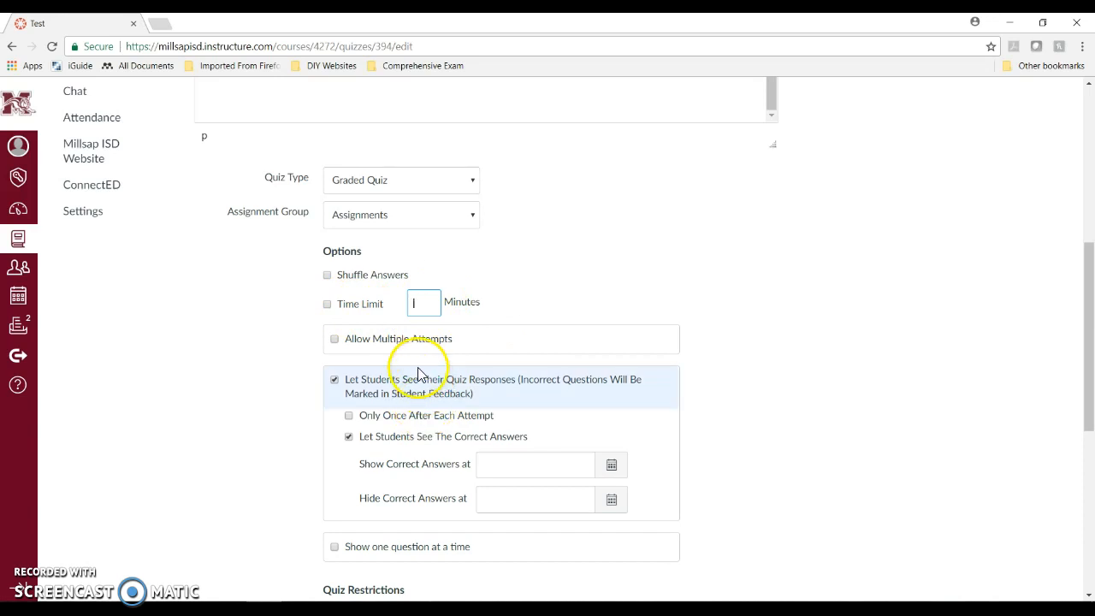
scroll(419, 377, down, 1)
scroll(419, 373, down, 1)
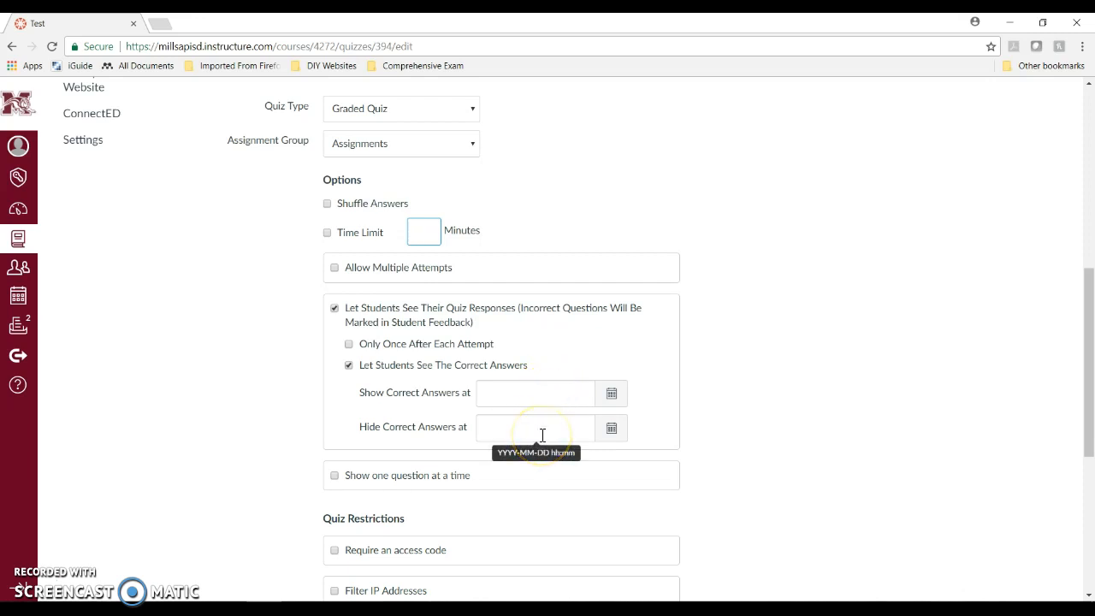
scroll(403, 367, down, 2)
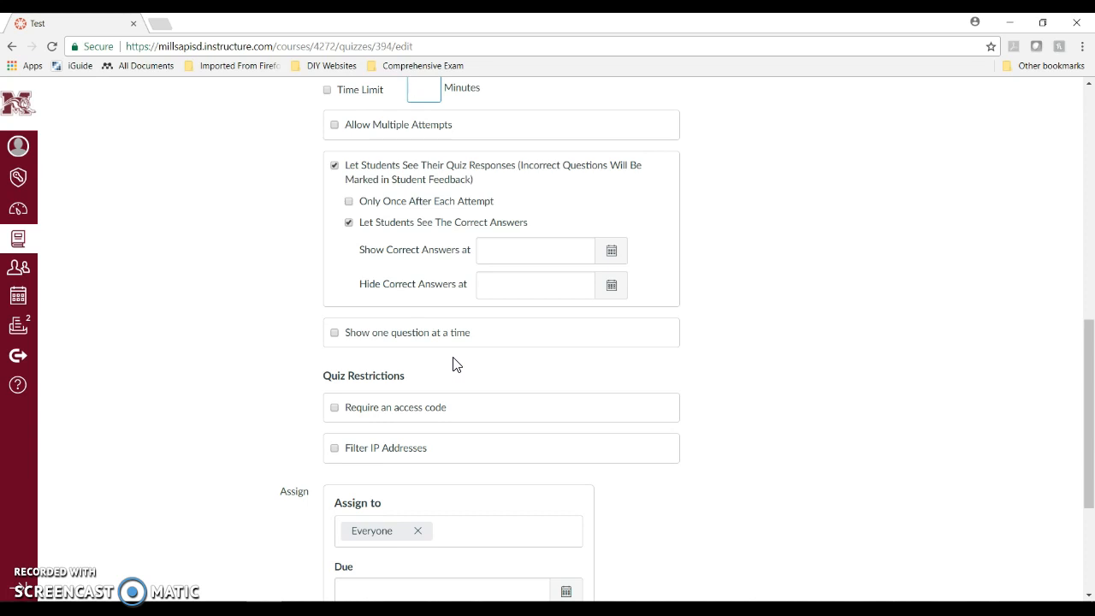
scroll(453, 365, down, 1)
click(399, 342)
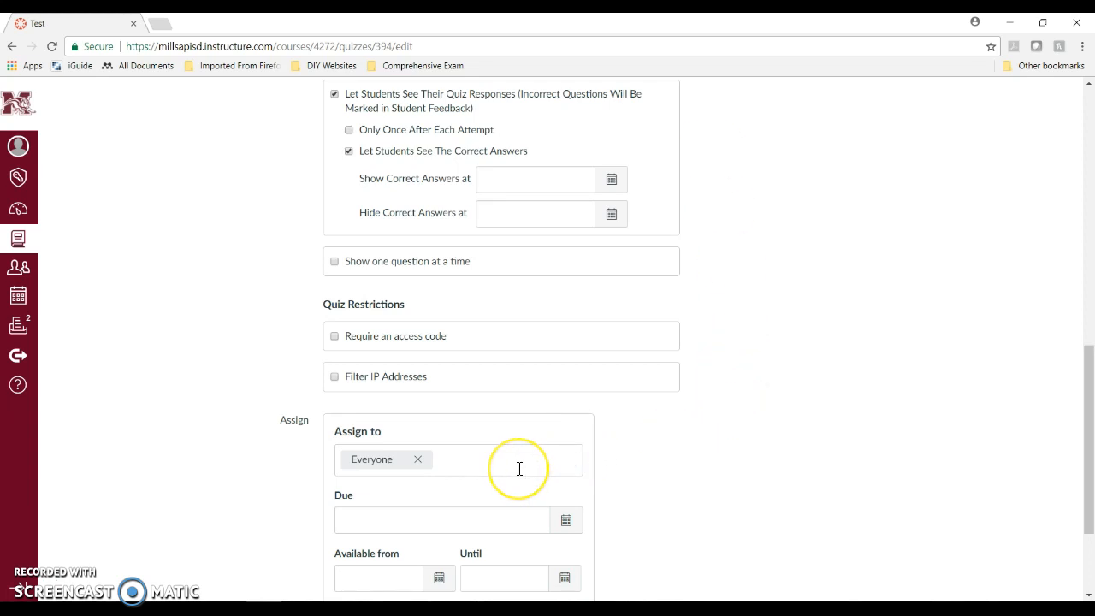
scroll(513, 419, down, 1)
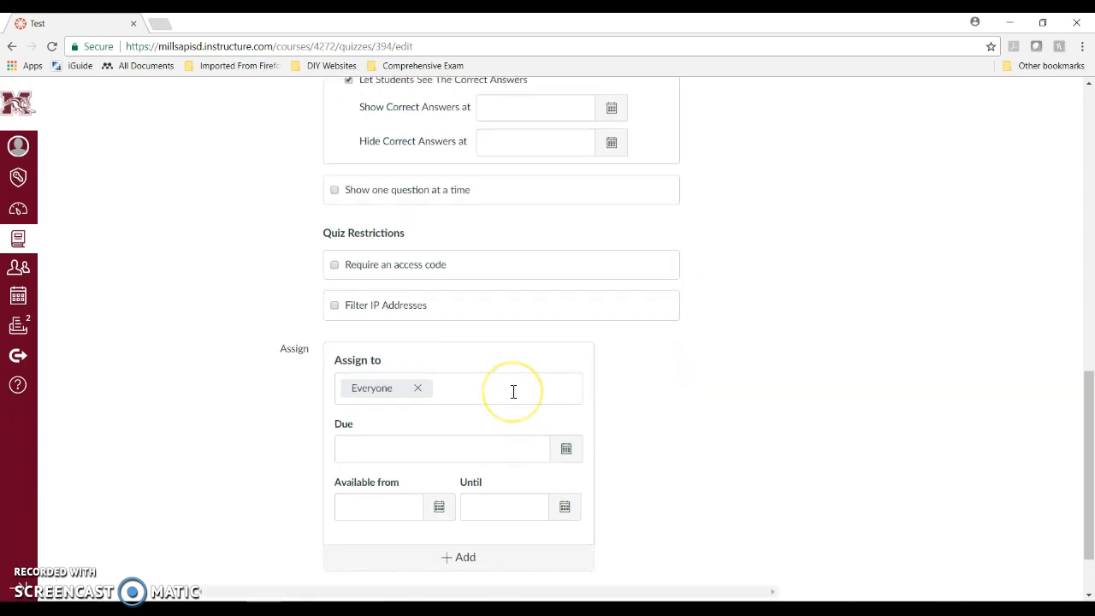
Step: Add a second assignment block to the quiz and check the course sections it can be assigned to
click(513, 390)
scroll(513, 391, down, 1)
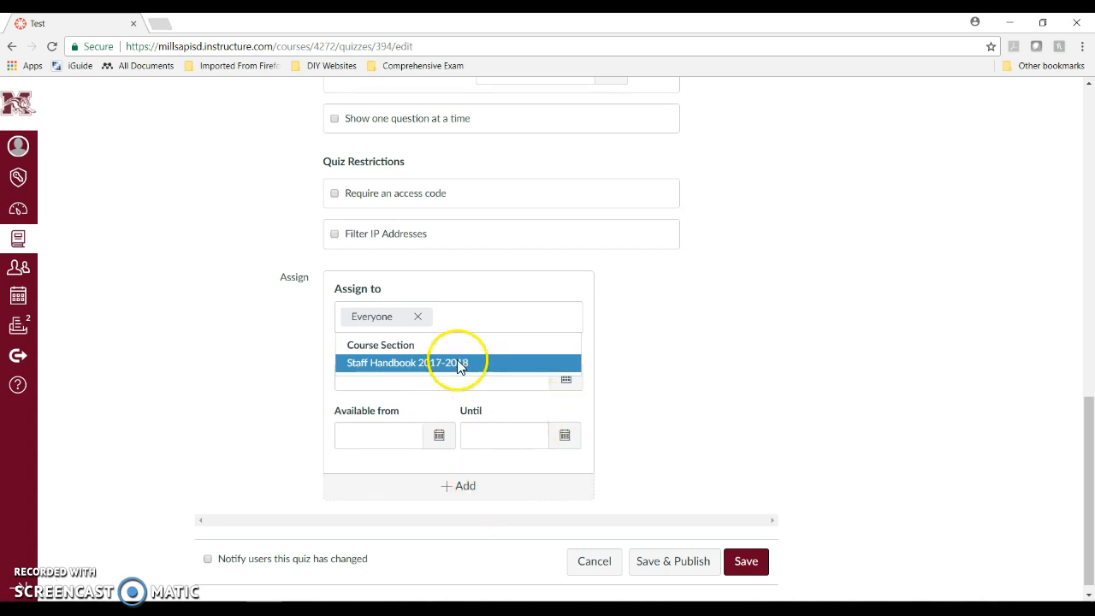
click(458, 485)
scroll(504, 508, down, 2)
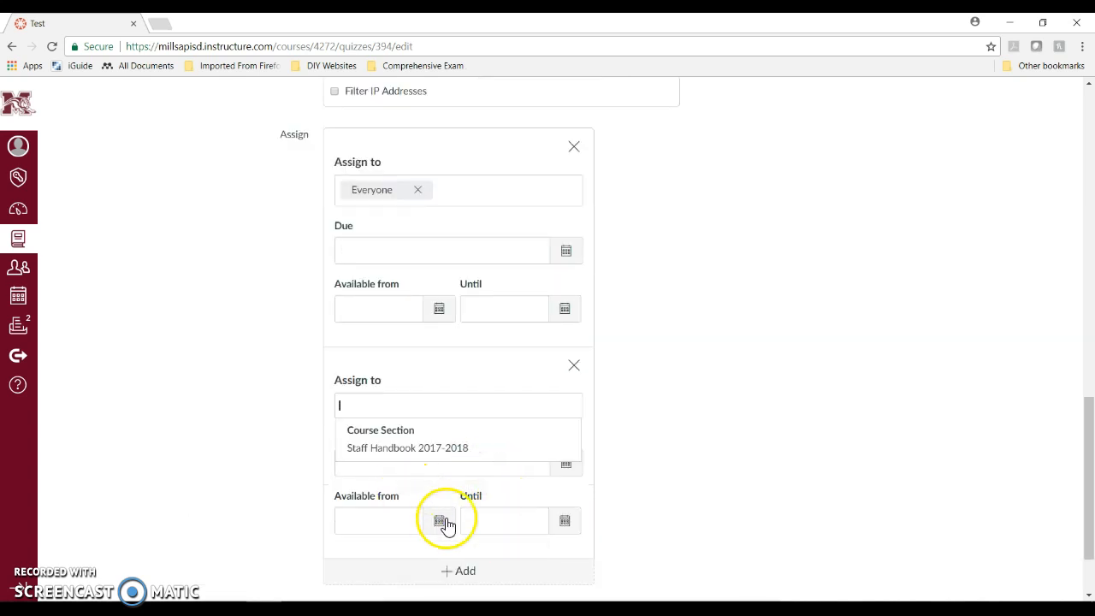
key(Down)
scroll(502, 216, up, 3)
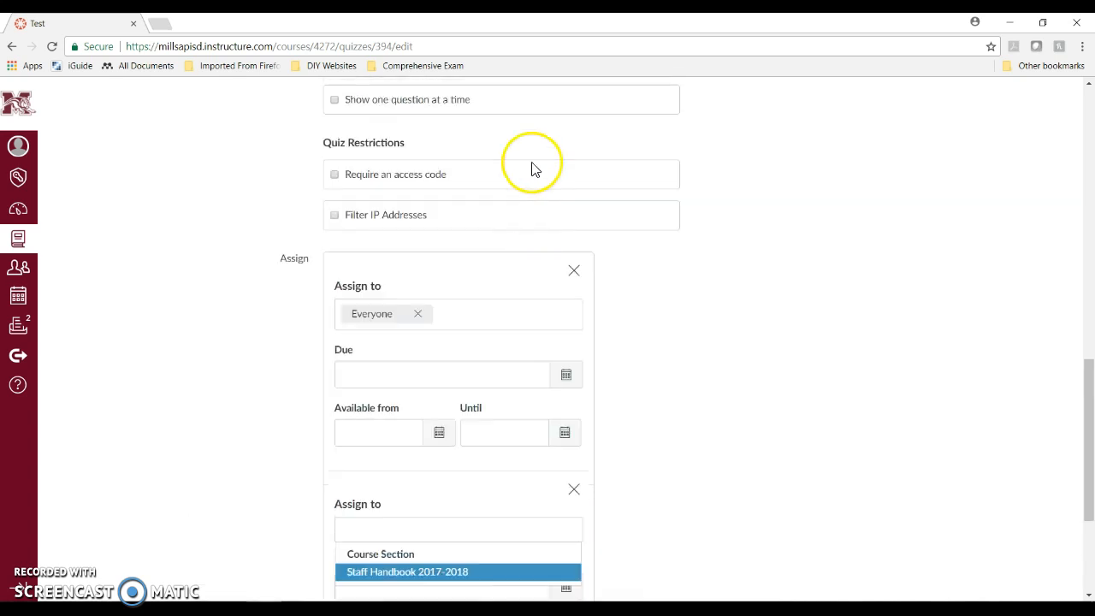
scroll(569, 137, down, 3)
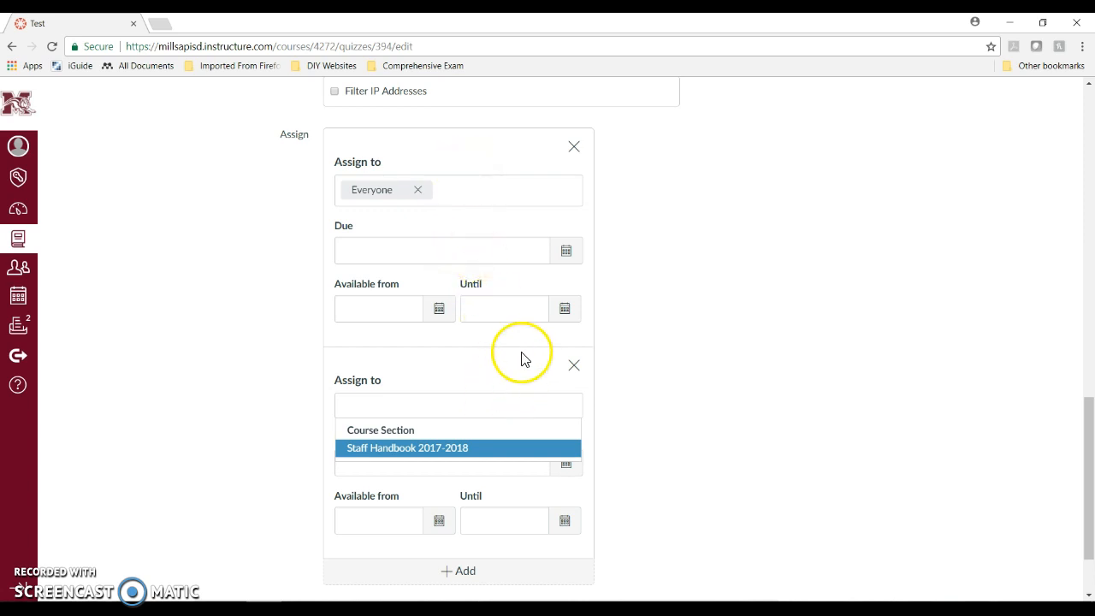
scroll(622, 417, down, 1)
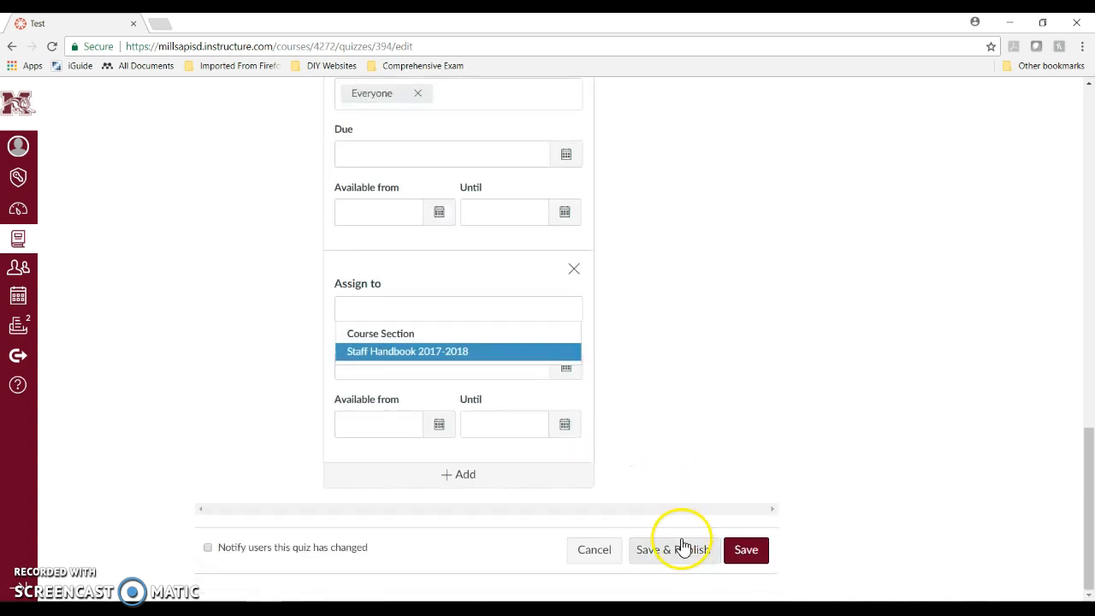
scroll(576, 352, up, 2)
scroll(513, 330, down, 2)
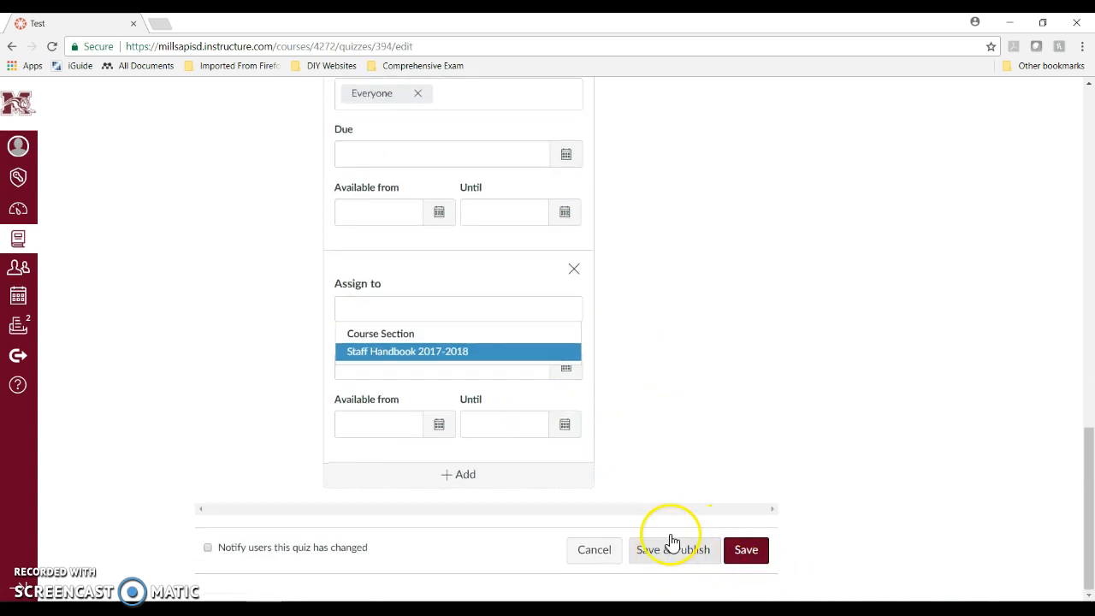
Step: Start a new Multiple Choice question in the Test quiz and check the available question types
scroll(606, 396, up, 15)
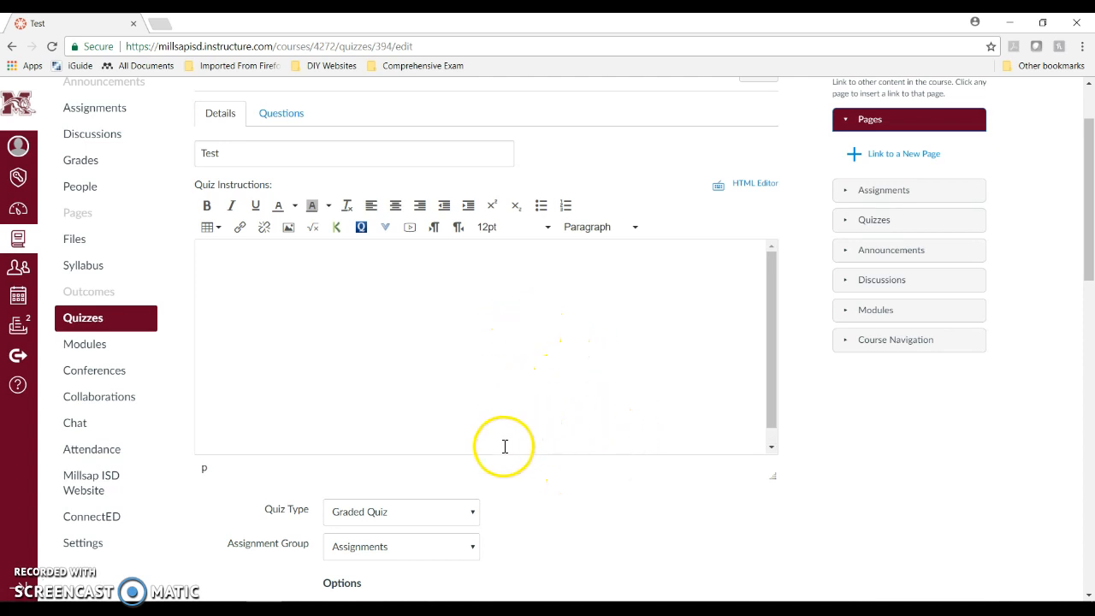
click(283, 114)
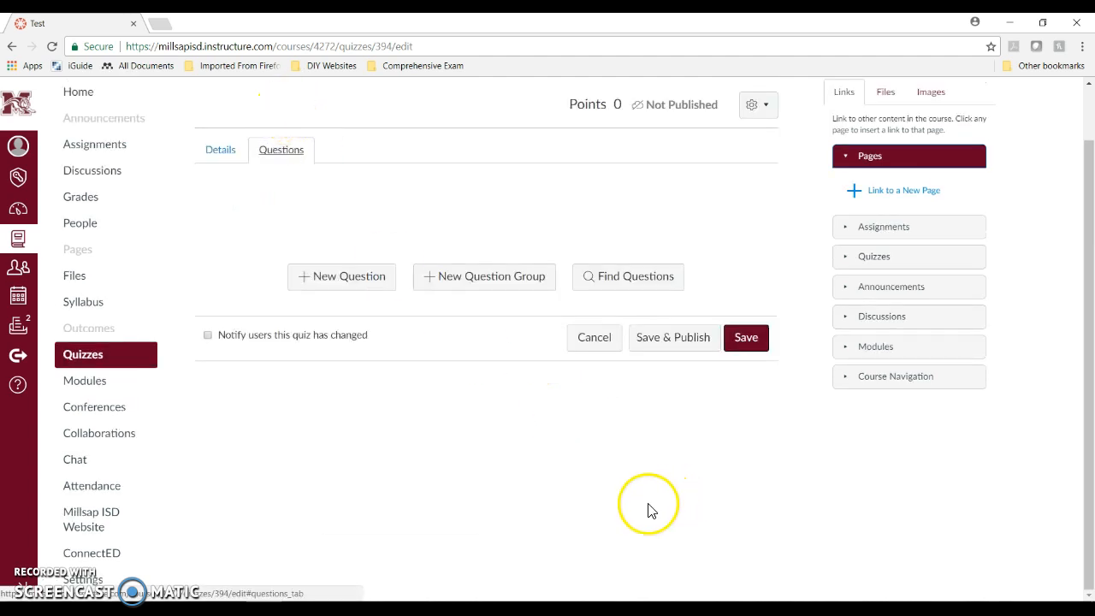
click(368, 285)
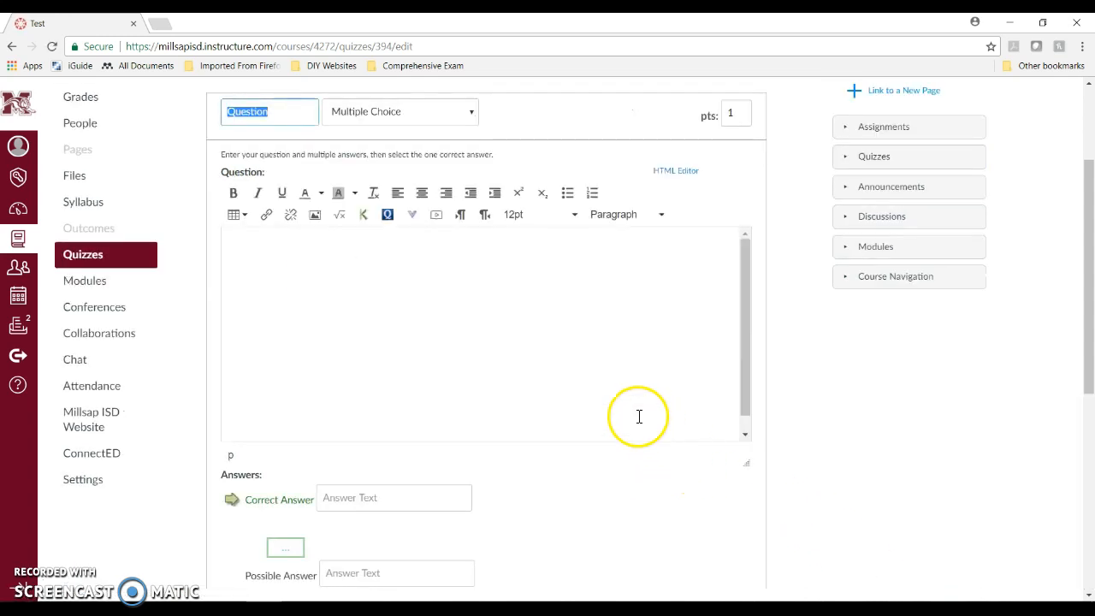
click(333, 281)
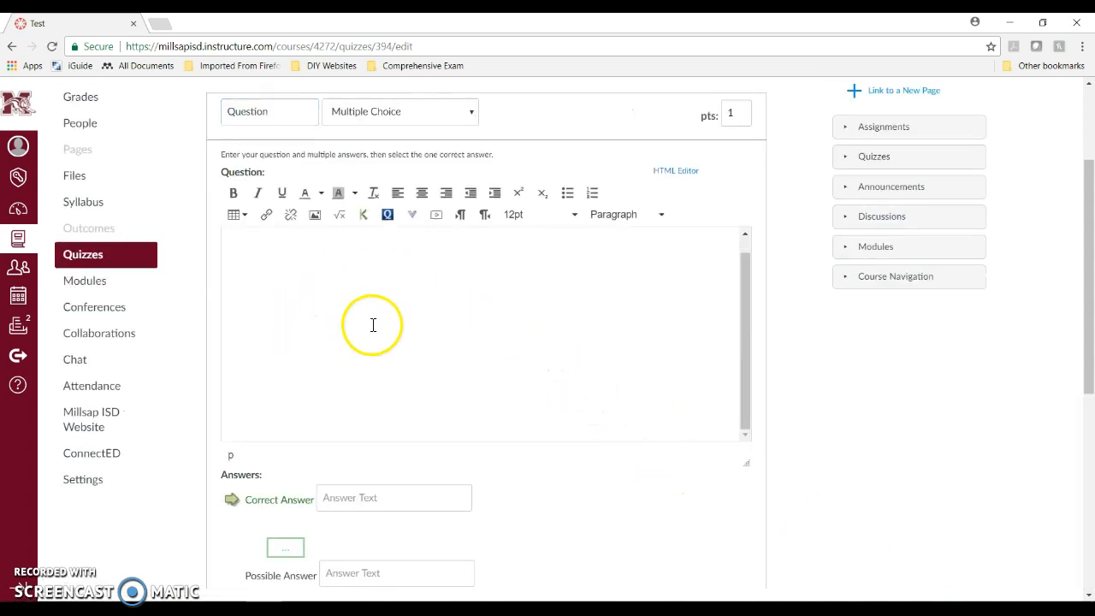
click(472, 112)
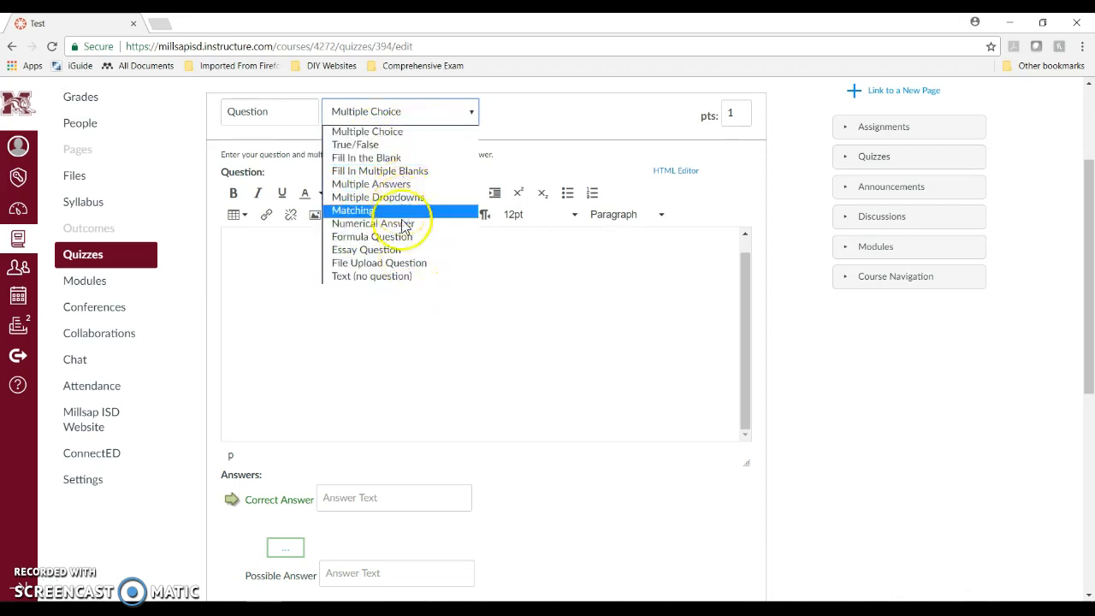
click(456, 332)
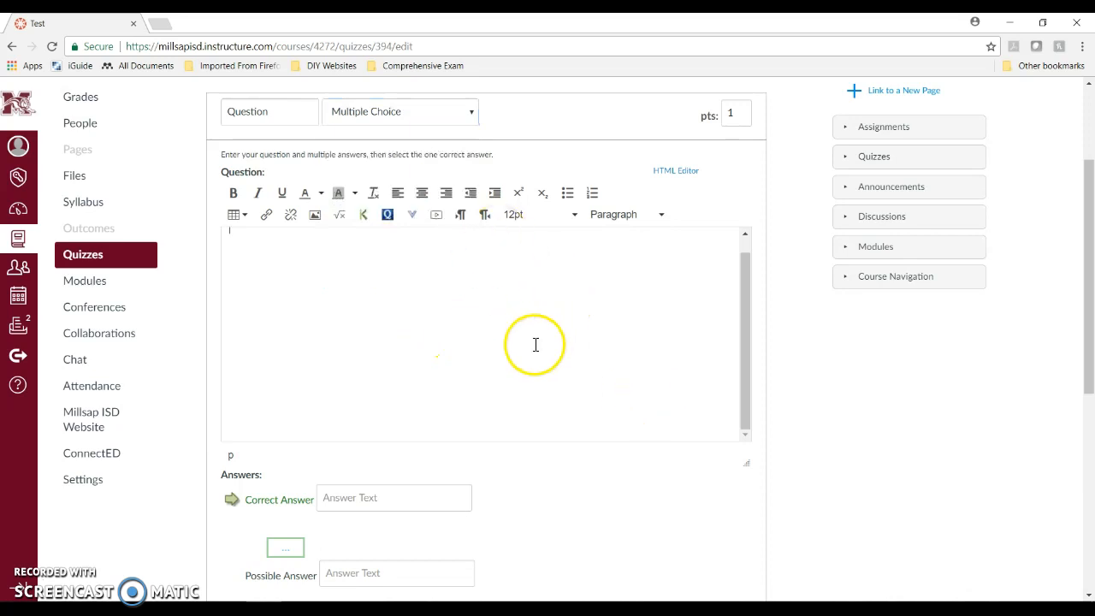
Step: Try marking the second answer as correct, and settle on the third answer as the question's correct one
scroll(463, 307, down, 1)
scroll(463, 307, down, 3)
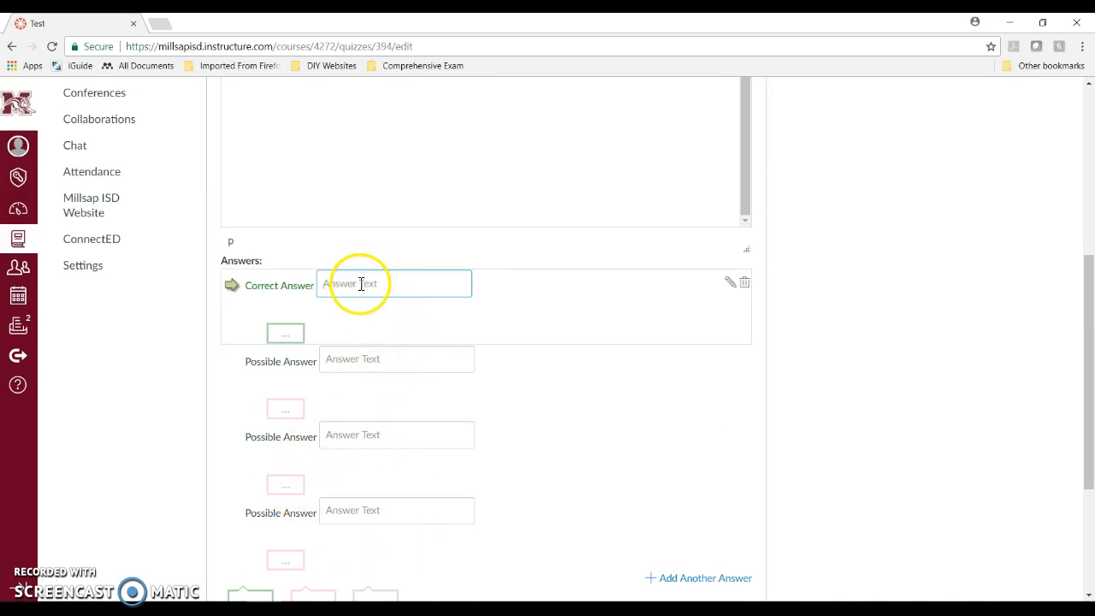
click(235, 290)
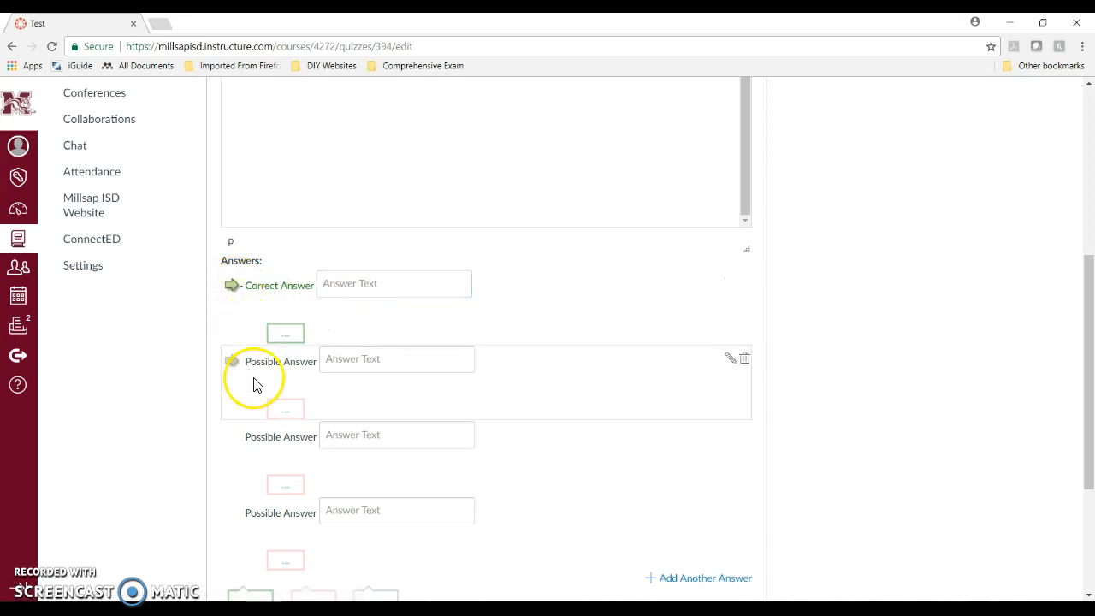
click(229, 361)
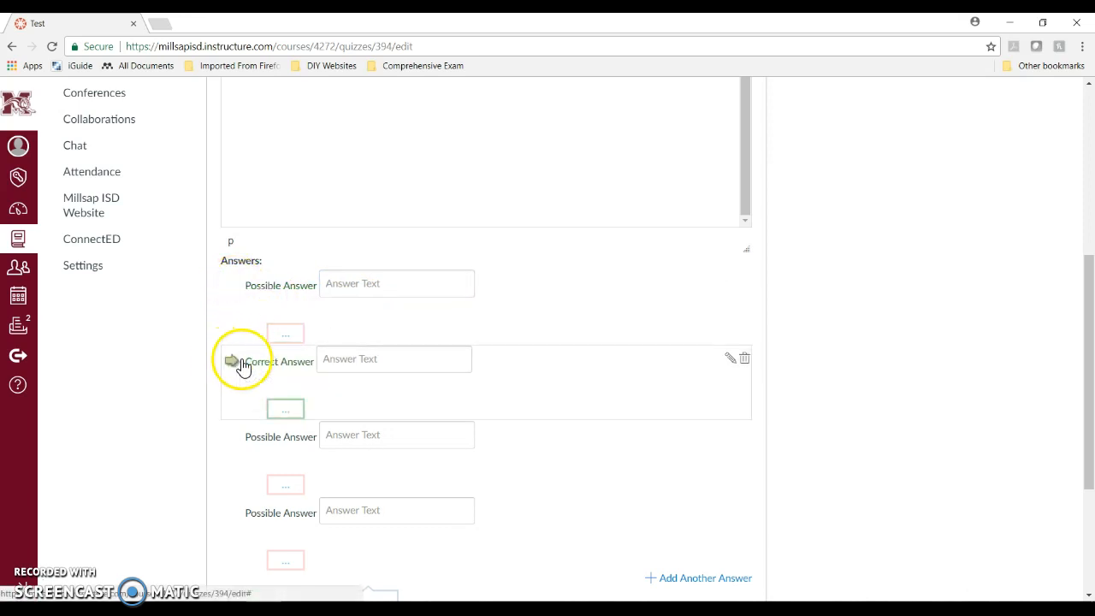
scroll(240, 377, down, 1)
click(233, 371)
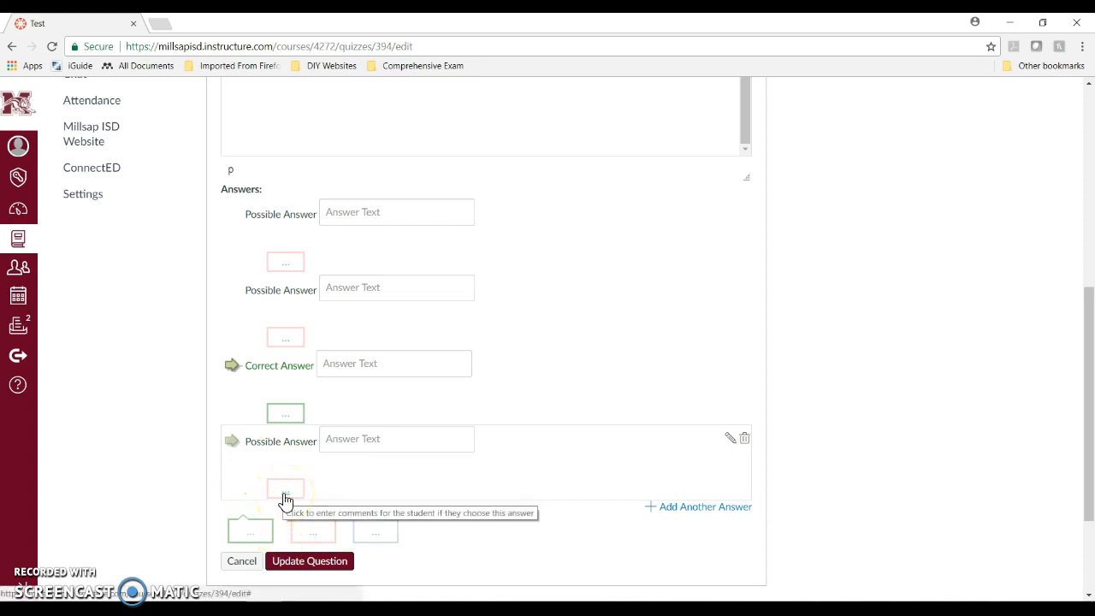
Step: Check the question's wrong-answer comments and the second answer's comment editor, closing the latter, and look over the rest of the form
click(312, 535)
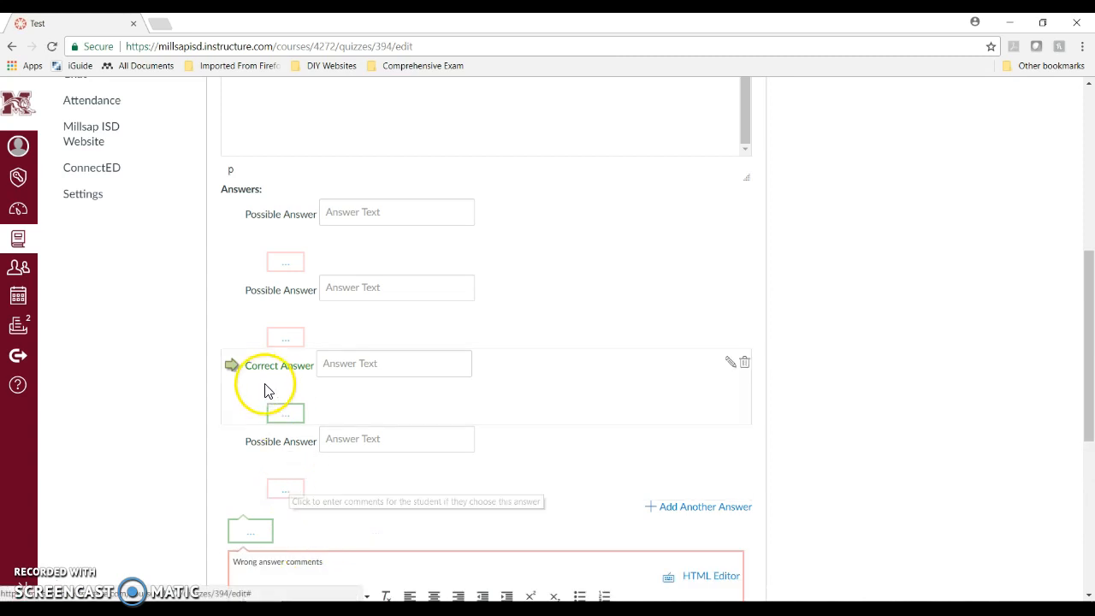
click(285, 336)
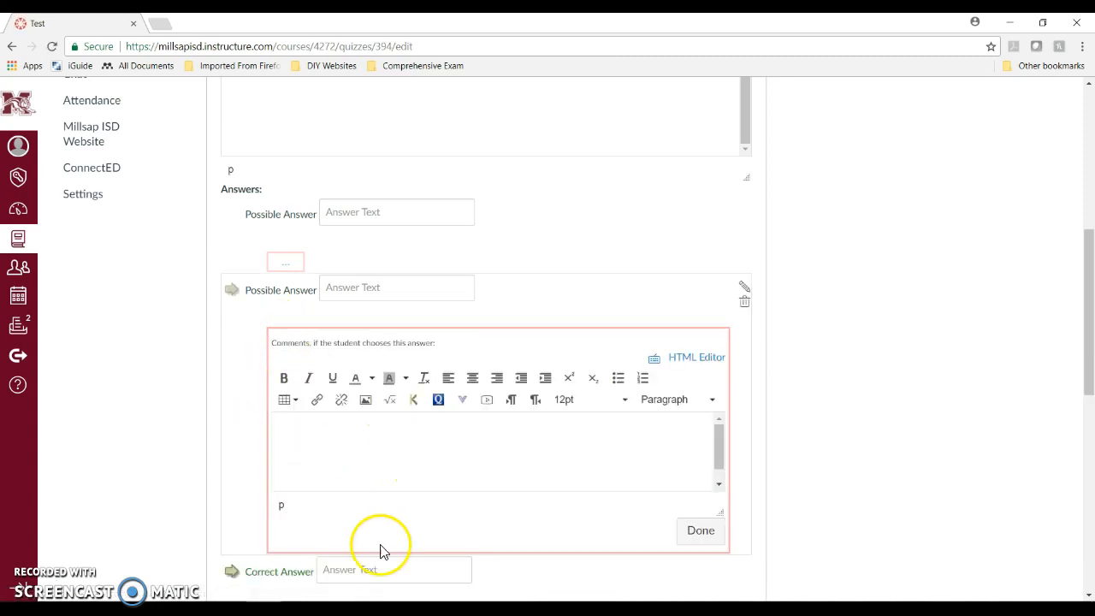
click(706, 531)
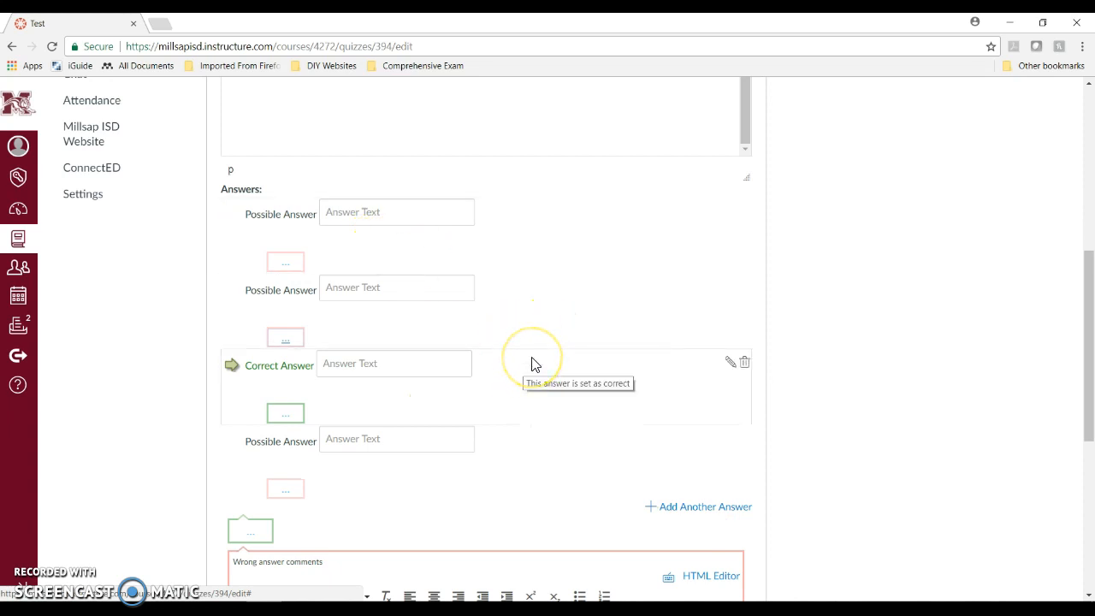
scroll(532, 365, down, 2)
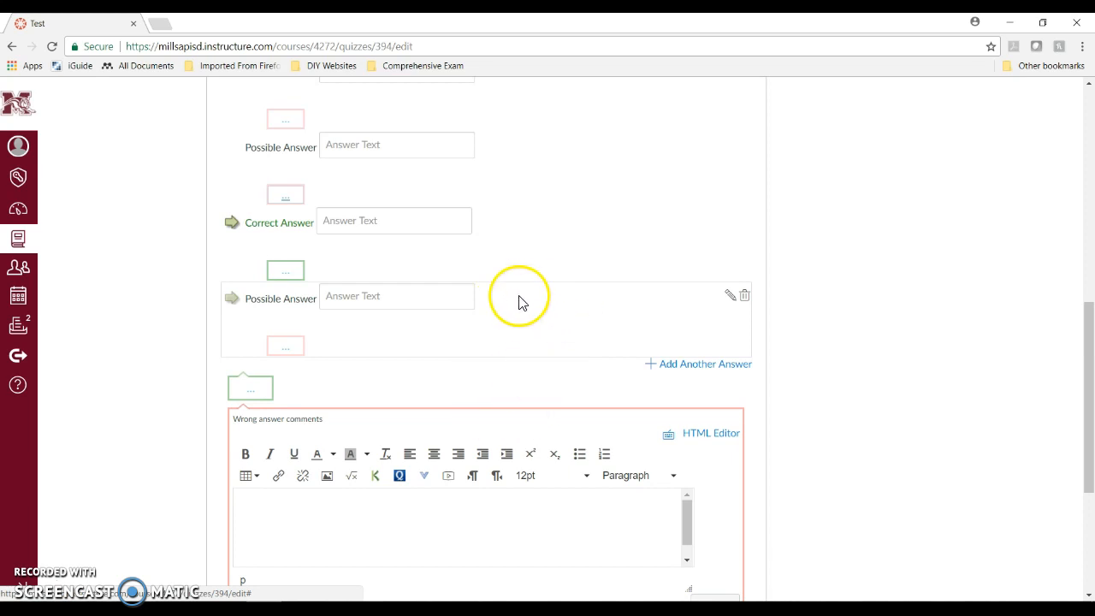
scroll(528, 310, up, 3)
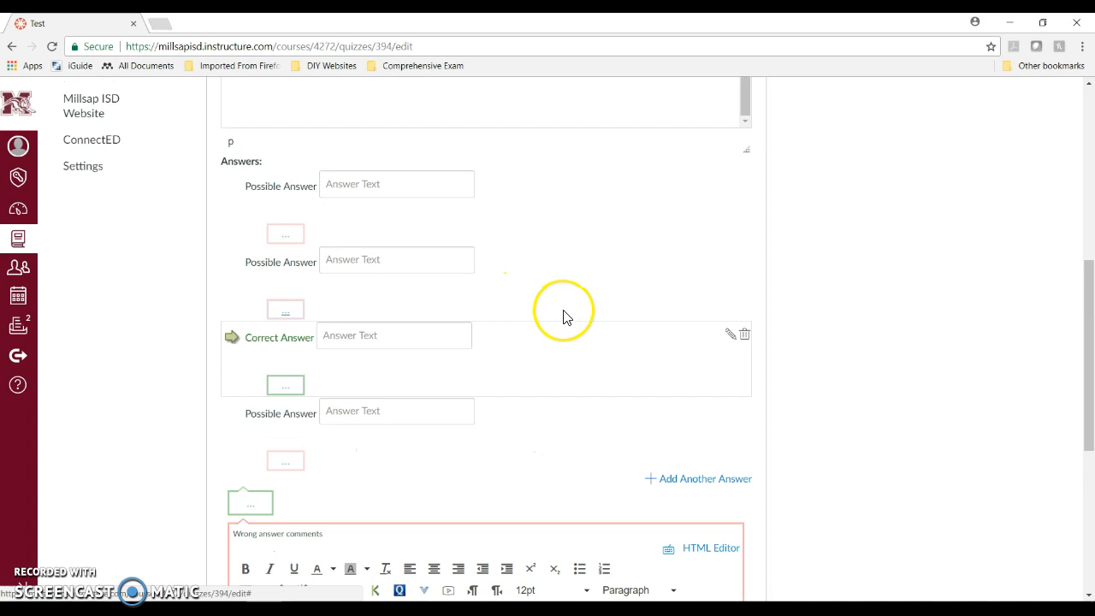
scroll(847, 330, down, 4)
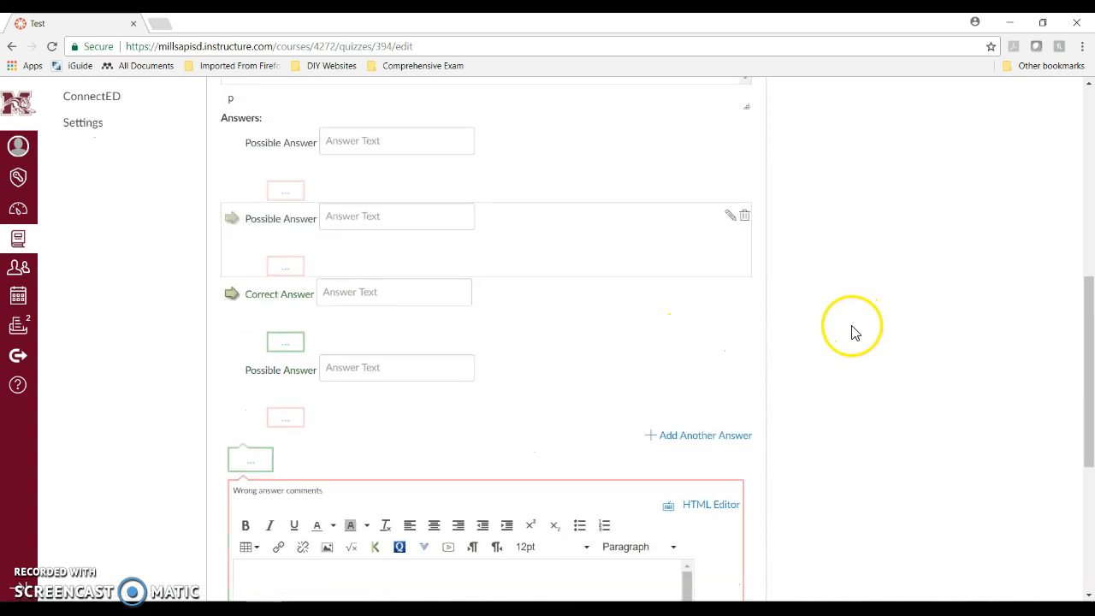
scroll(839, 335, down, 2)
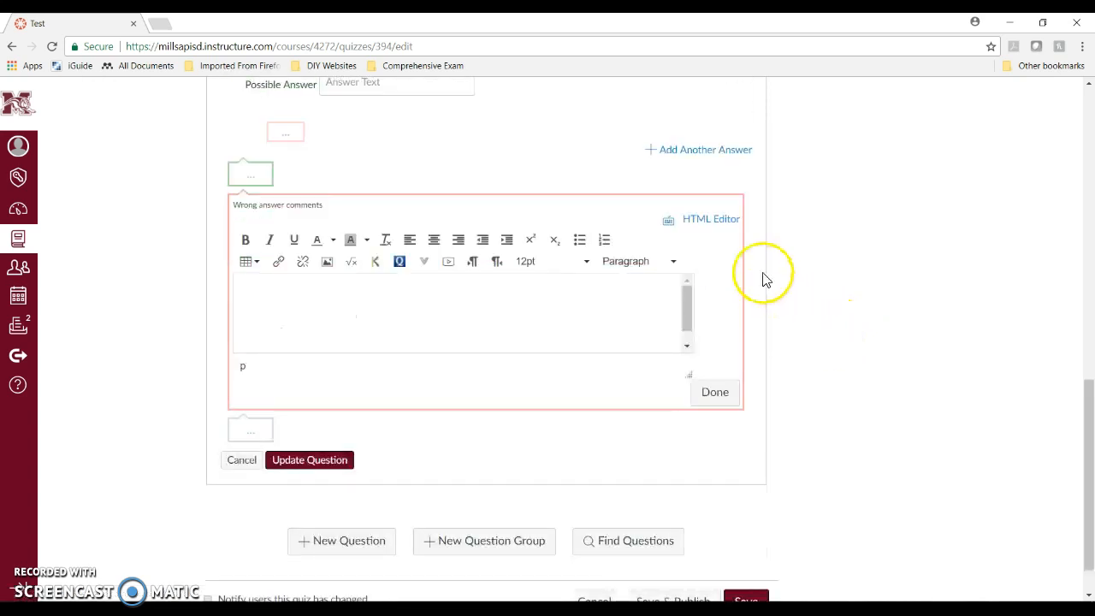
scroll(723, 410, down, 1)
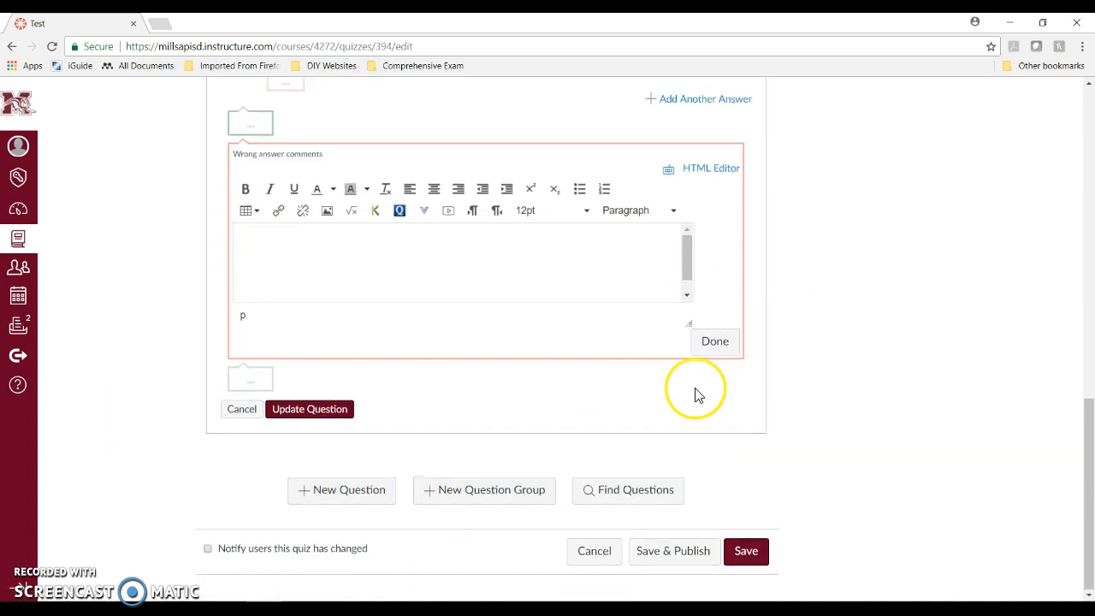
Step: Check the basic math symbols in the equation editor for the question text and close it without inserting an equation
scroll(603, 291, up, 7)
scroll(538, 264, up, 5)
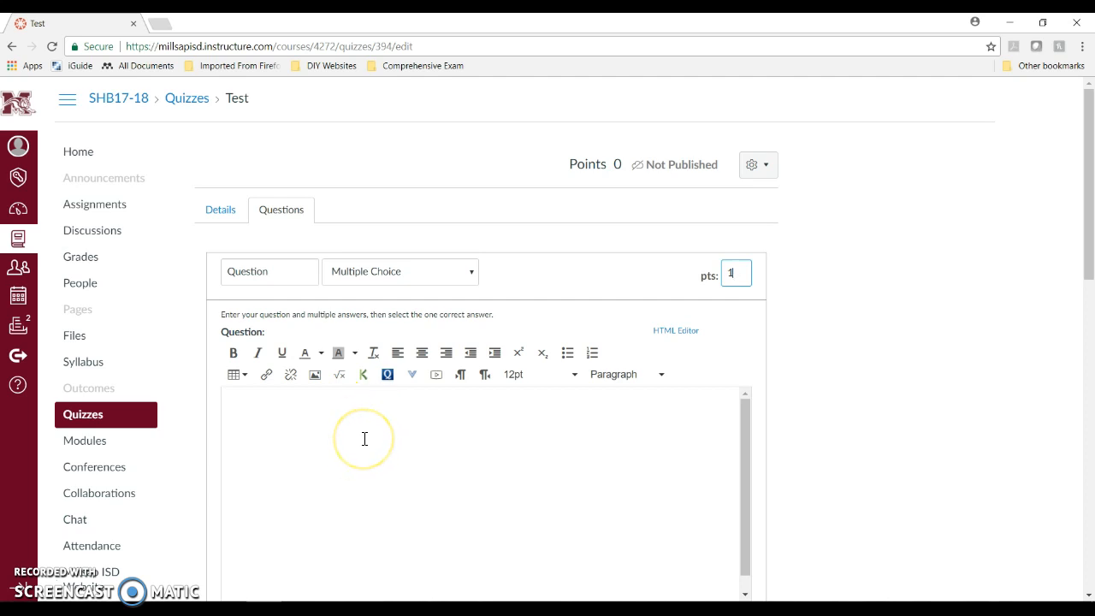
click(456, 446)
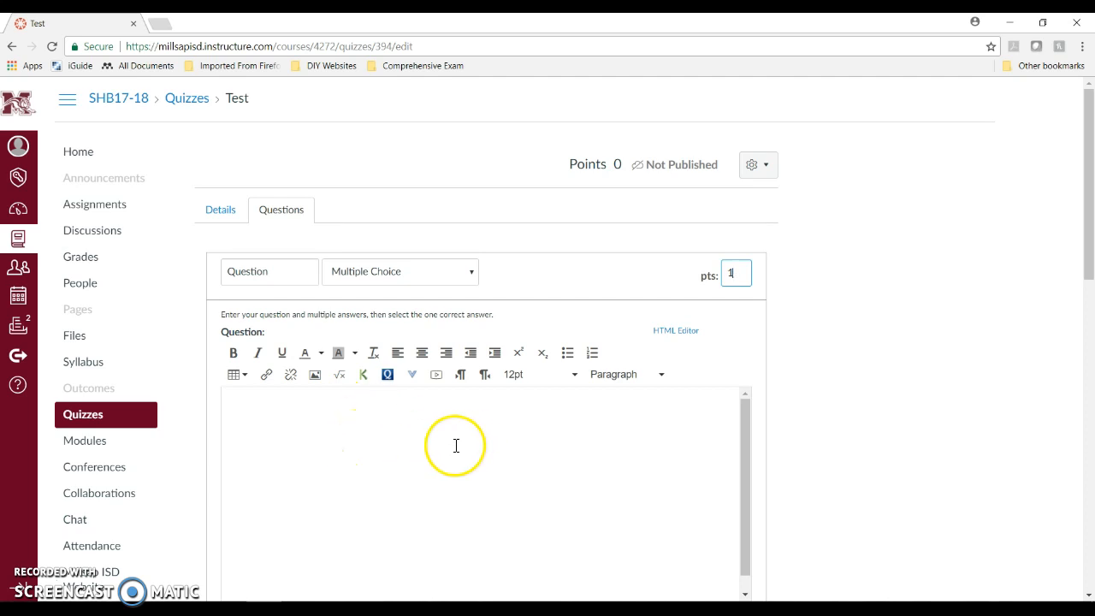
click(341, 379)
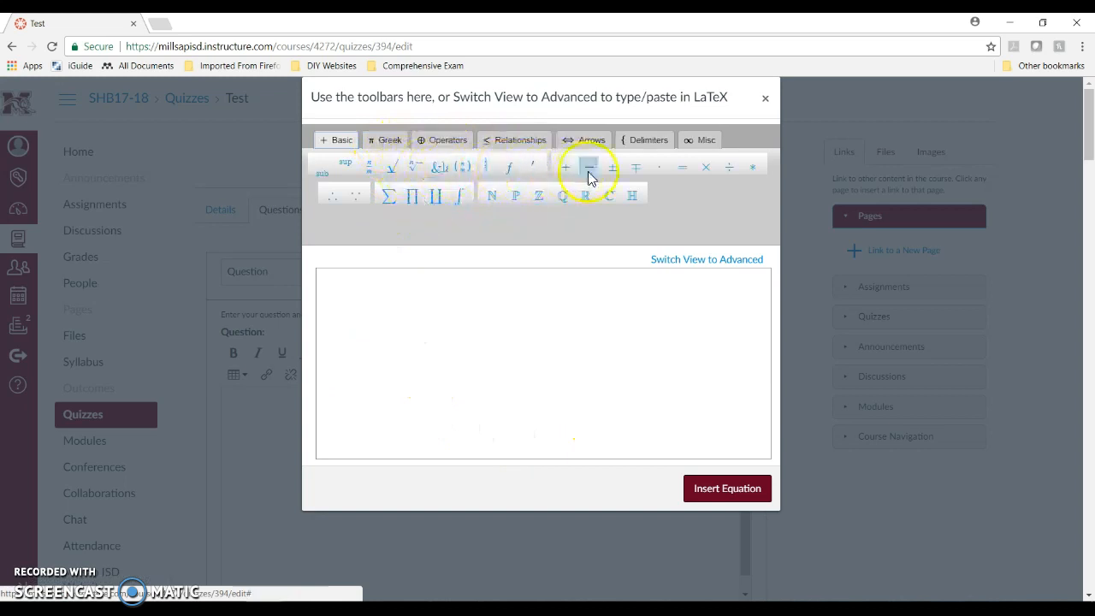
click(765, 103)
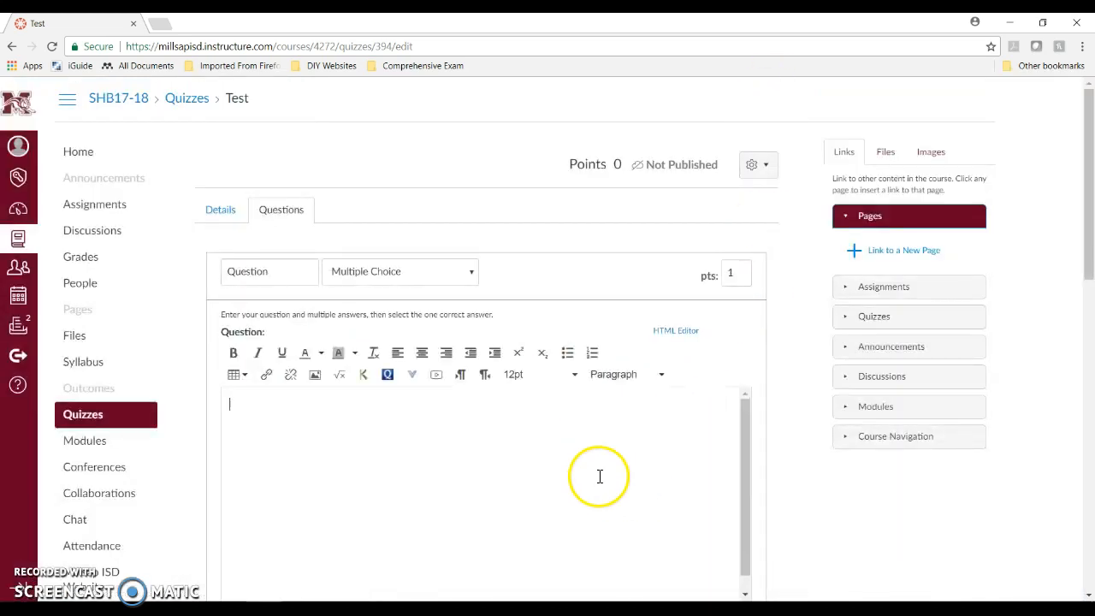
Step: Review the Multiple Choice question form, from the question text through the answers to the options for adding more questions
scroll(598, 453, down, 3)
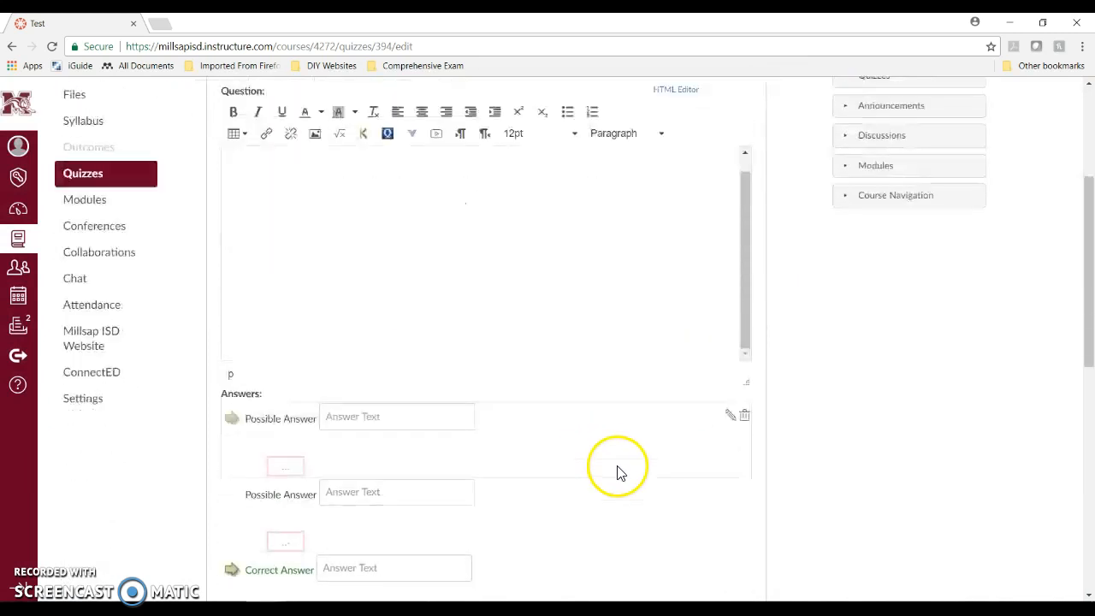
scroll(550, 338, up, 1)
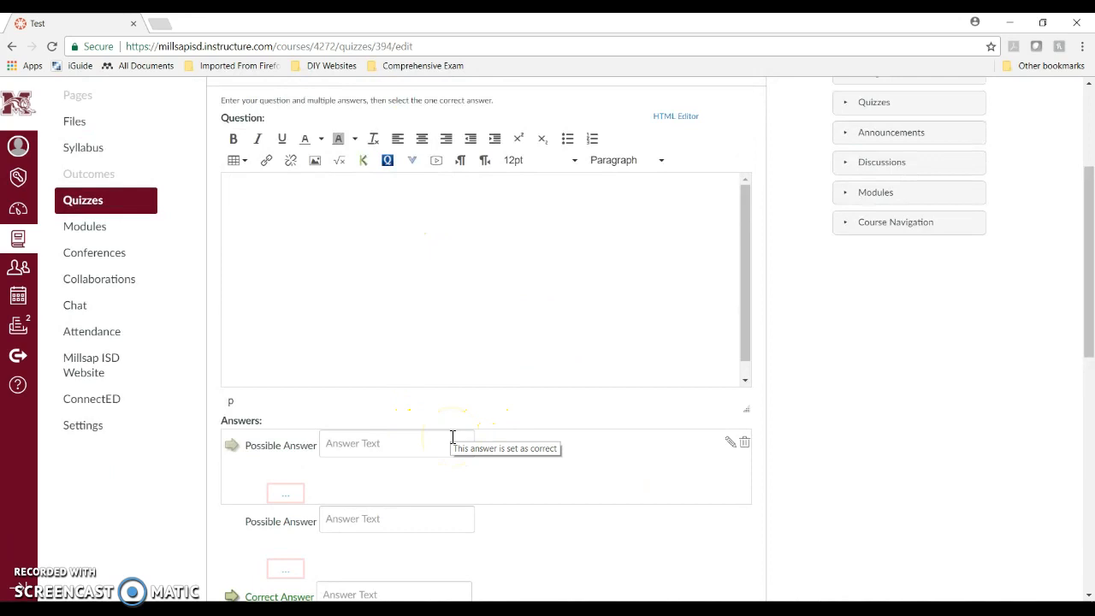
click(508, 325)
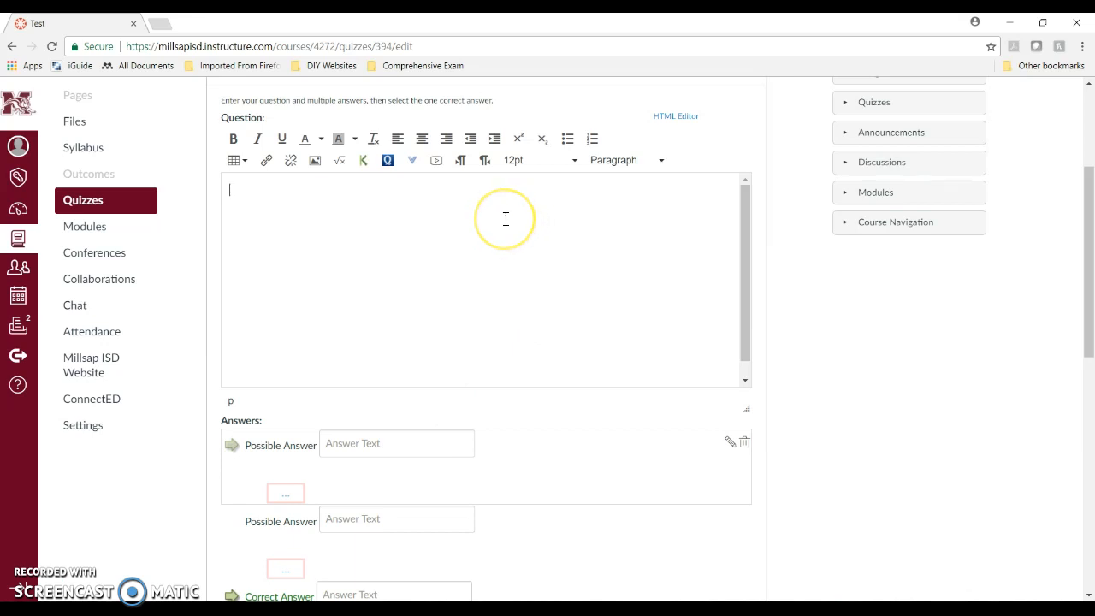
scroll(505, 219, up, 3)
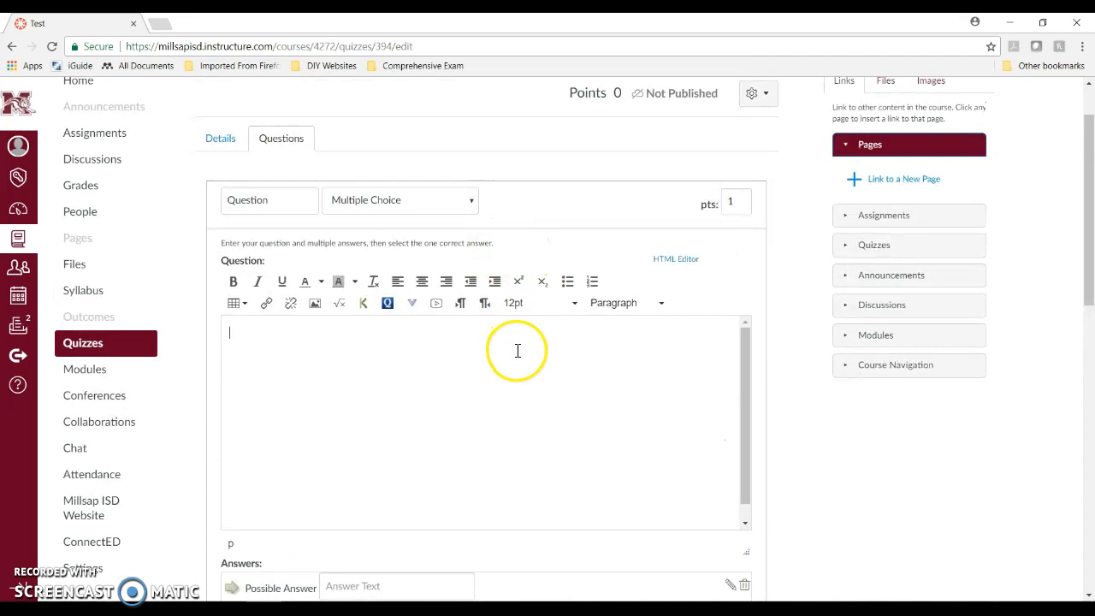
scroll(518, 356, down, 9)
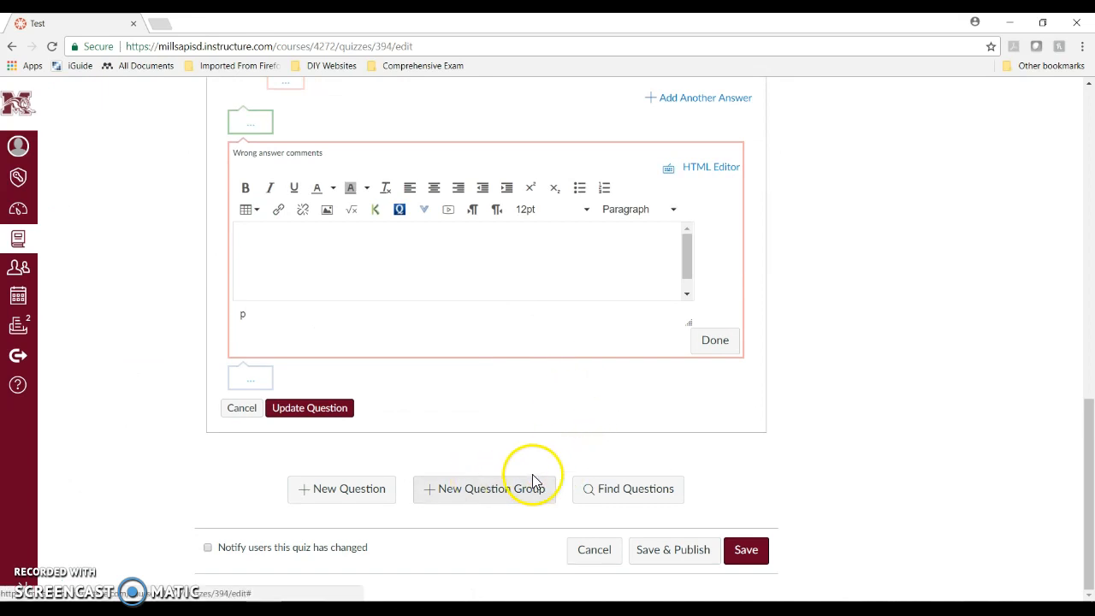
scroll(557, 479, up, 2)
scroll(557, 483, up, 15)
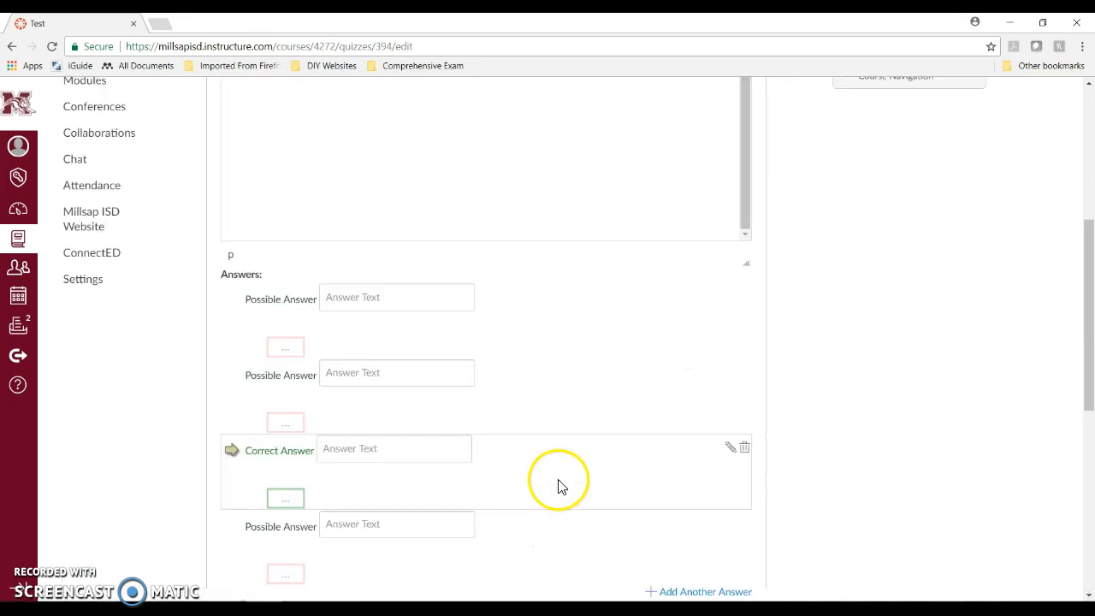
Step: Save and publish the Test quiz
scroll(378, 286, down, 15)
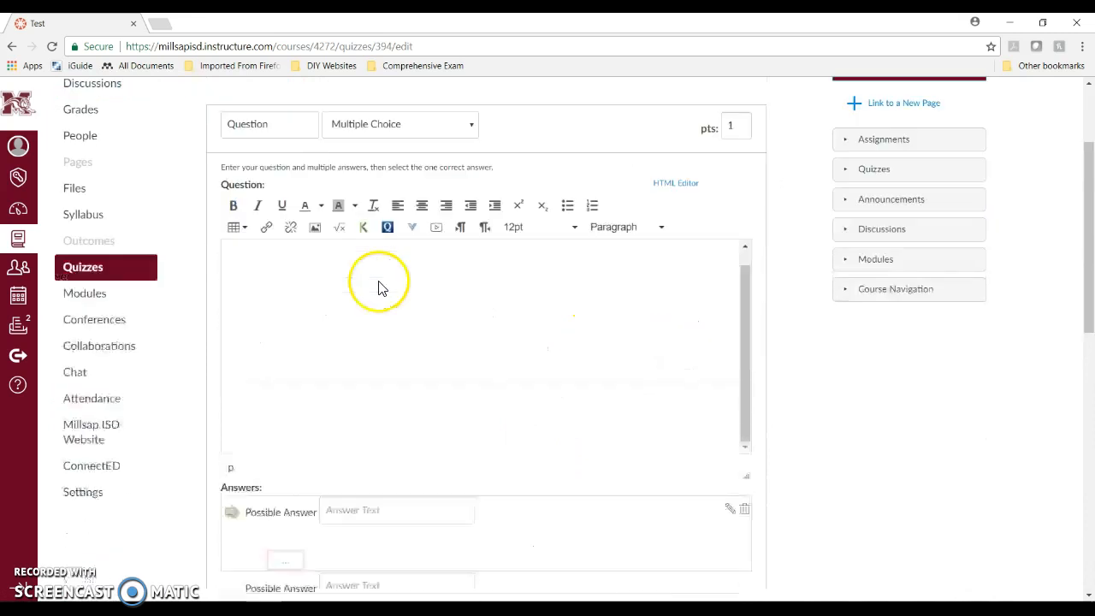
scroll(651, 528, down, 2)
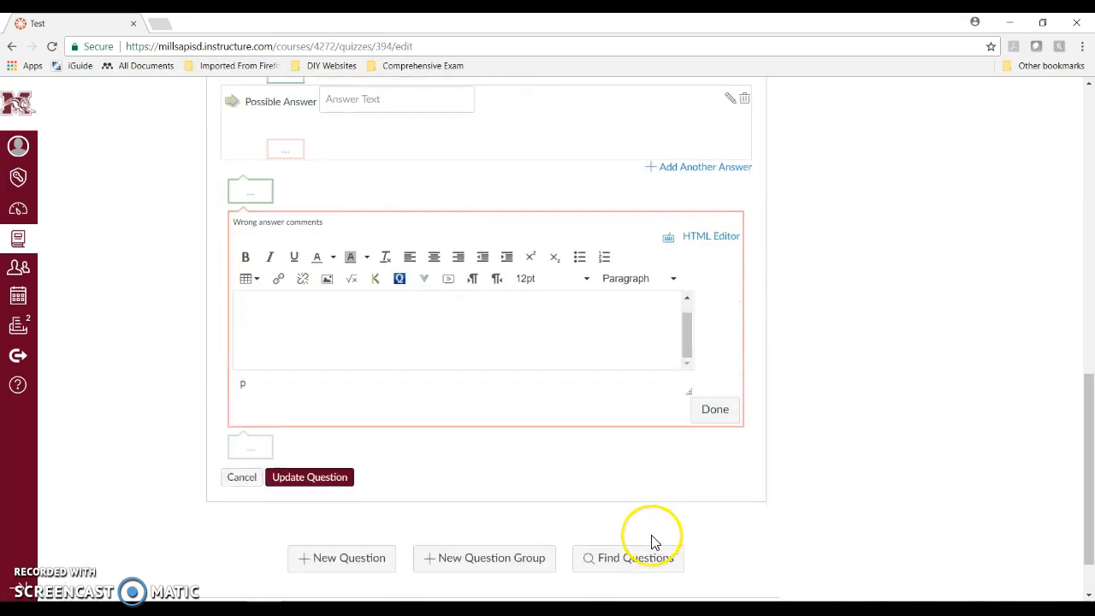
scroll(511, 555, down, 1)
click(649, 548)
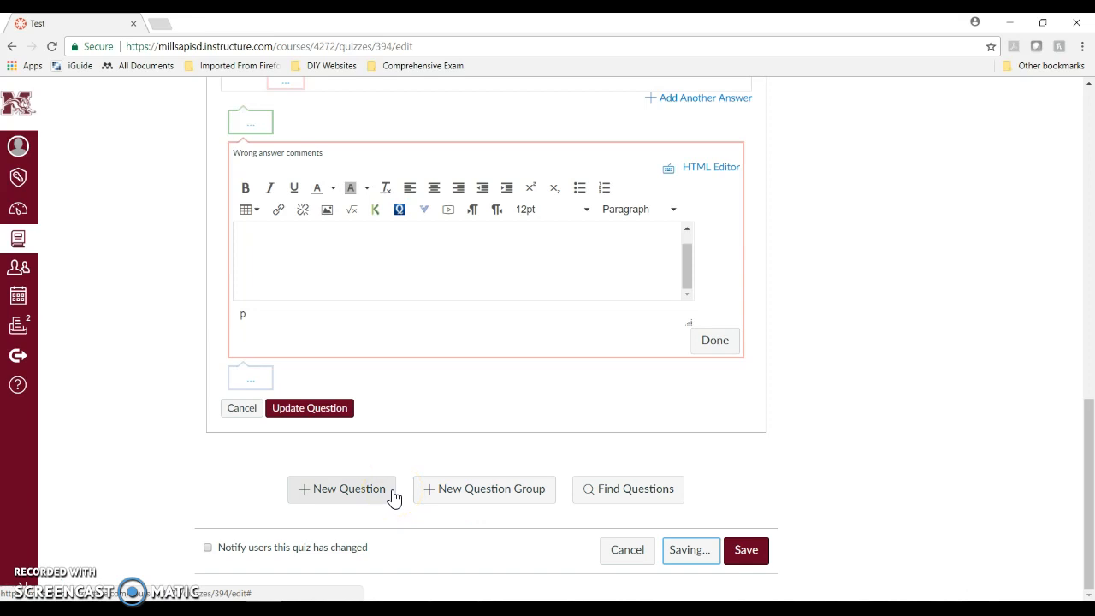
Step: Enter Student View from the course settings and look at the Staff Handbook 2017-2018 module as a student
scroll(167, 488, up, 1)
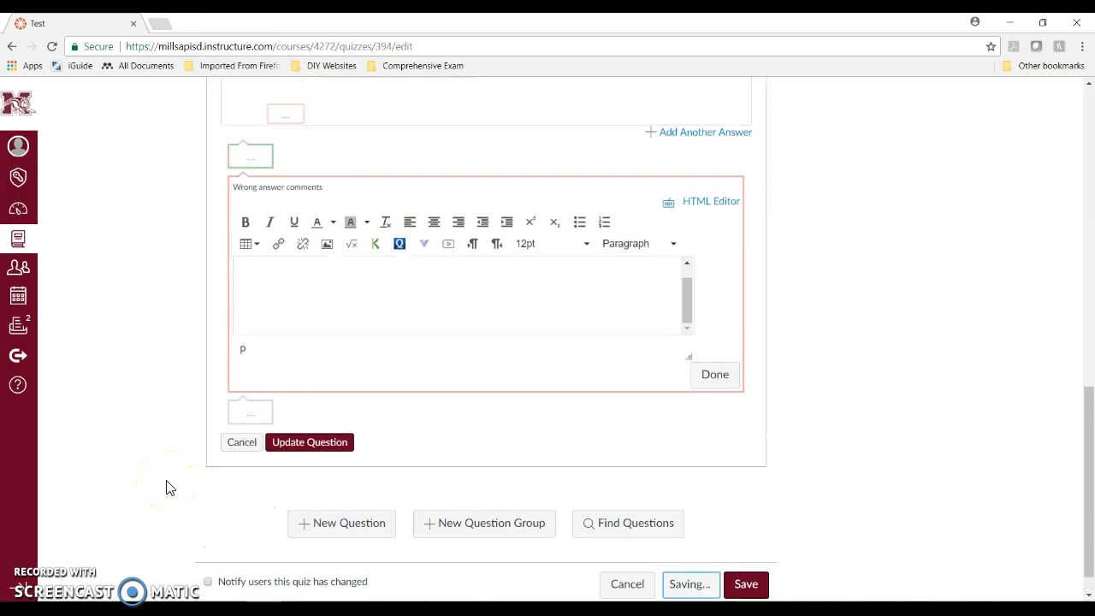
scroll(167, 487, up, 10)
scroll(147, 509, down, 2)
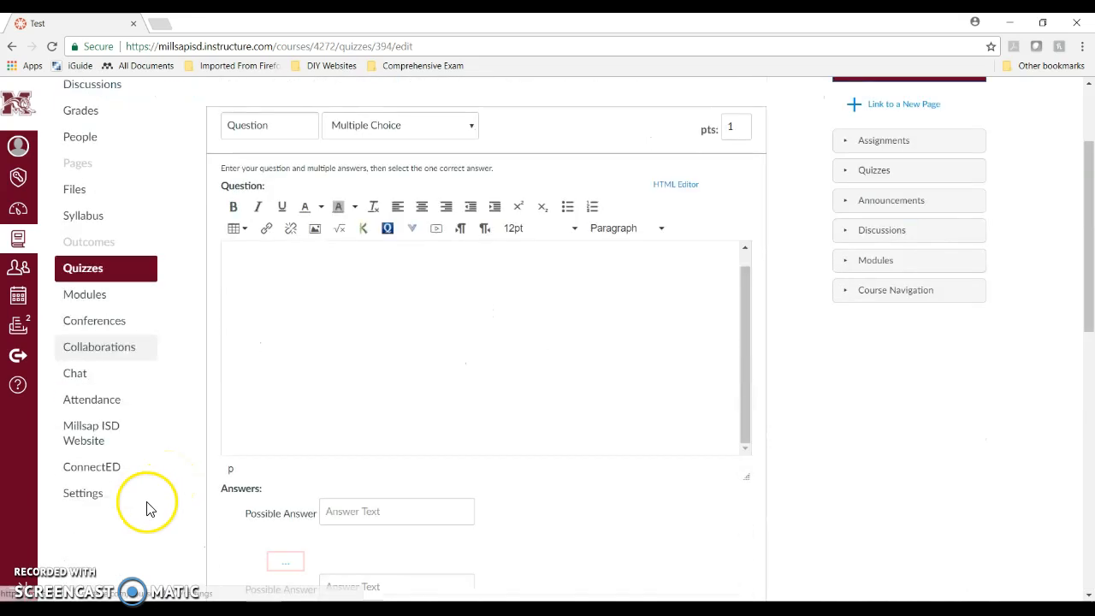
scroll(148, 508, down, 2)
click(77, 426)
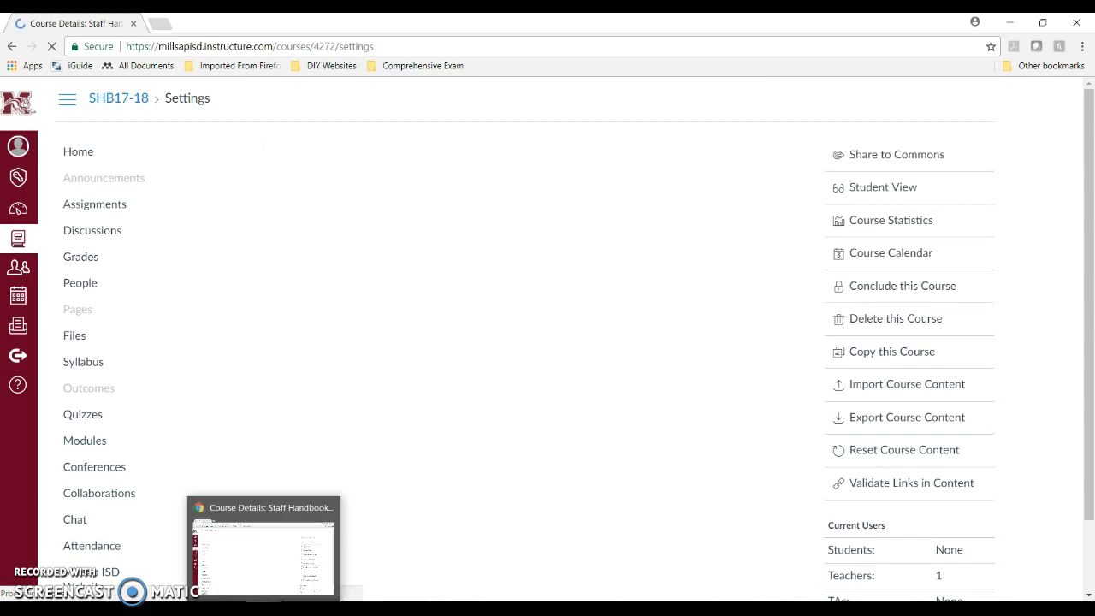
click(865, 199)
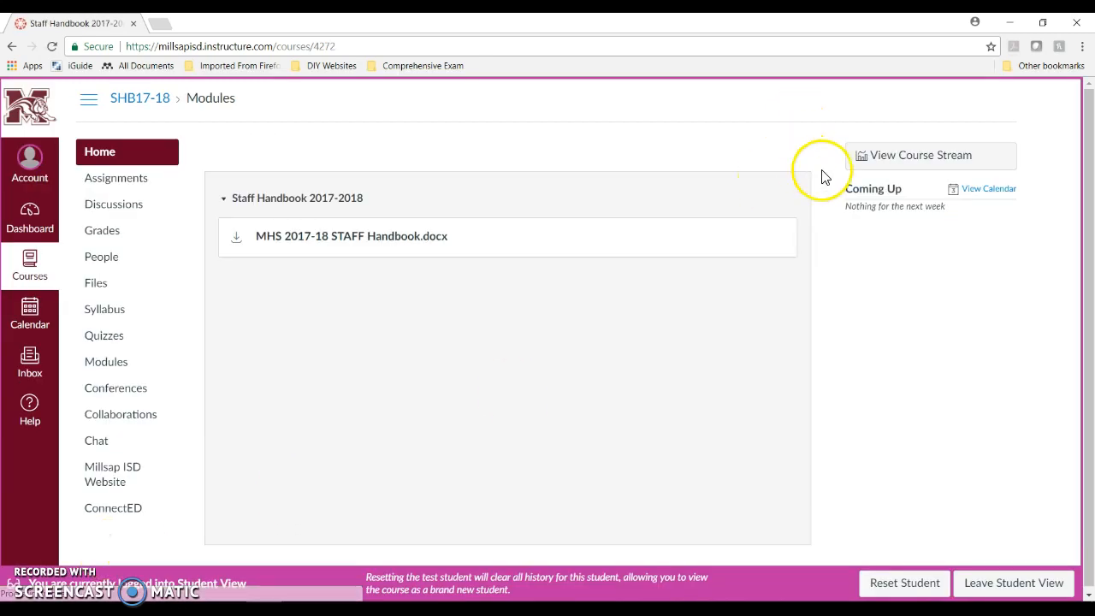
scroll(630, 260, down, 1)
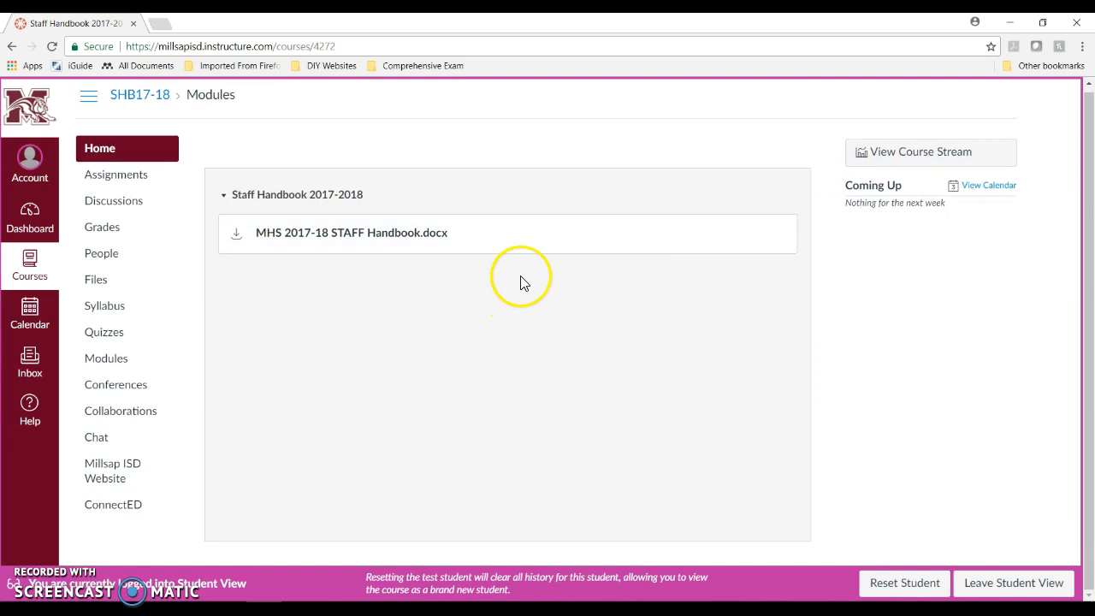
scroll(428, 291, up, 1)
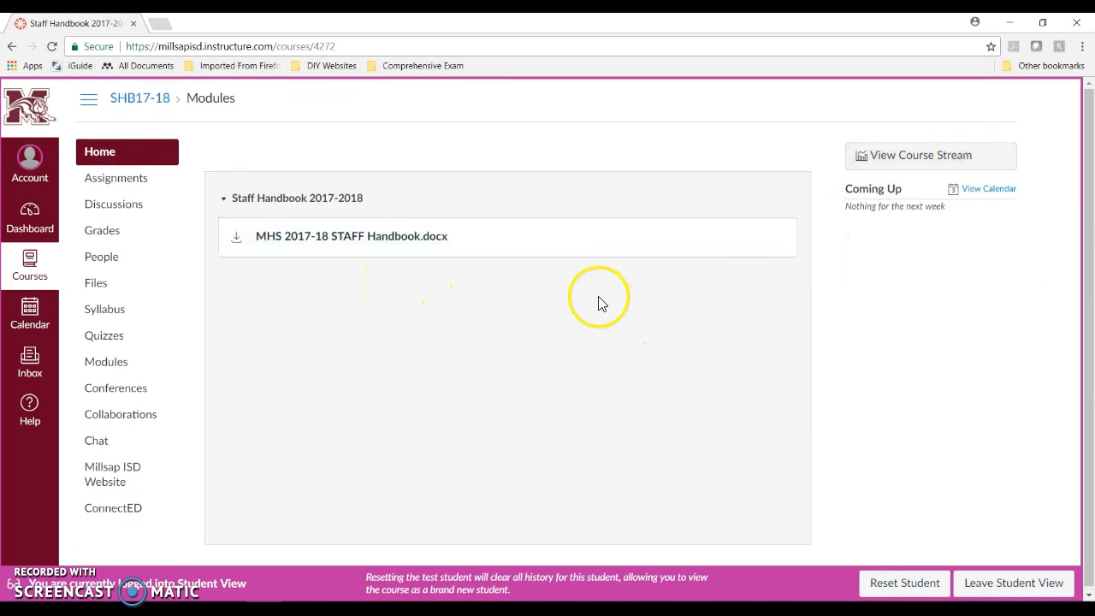